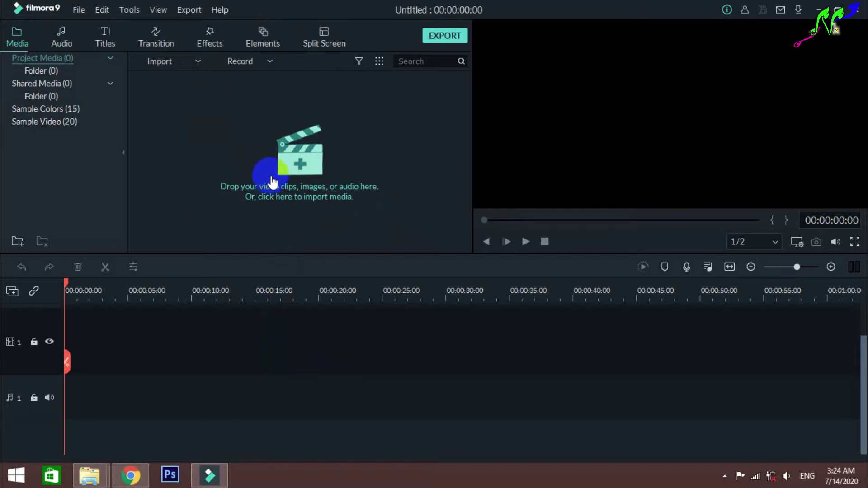
click(213, 116)
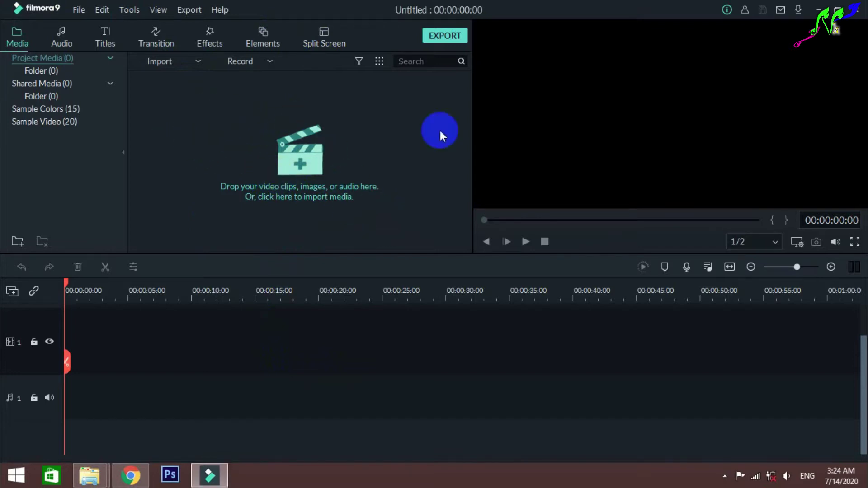
click(417, 8)
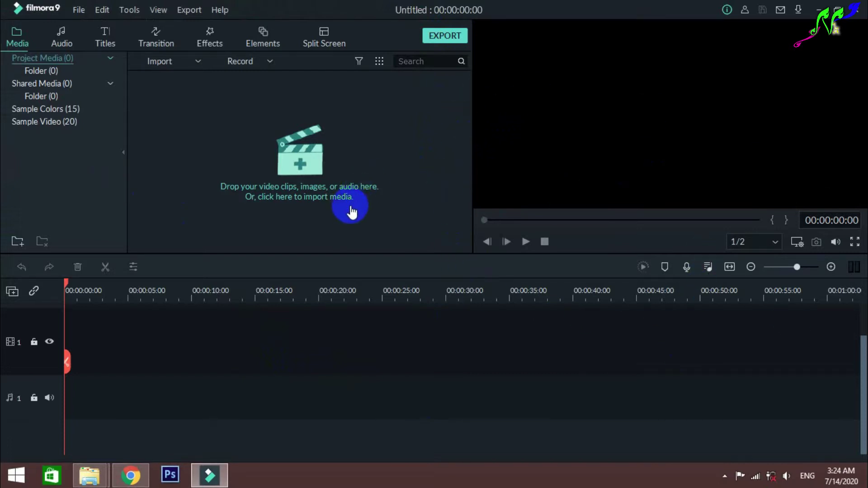
- Place the Gradient 1 sample color at the start of video track 1 and extend its duration to about 53 seconds
click(58, 110)
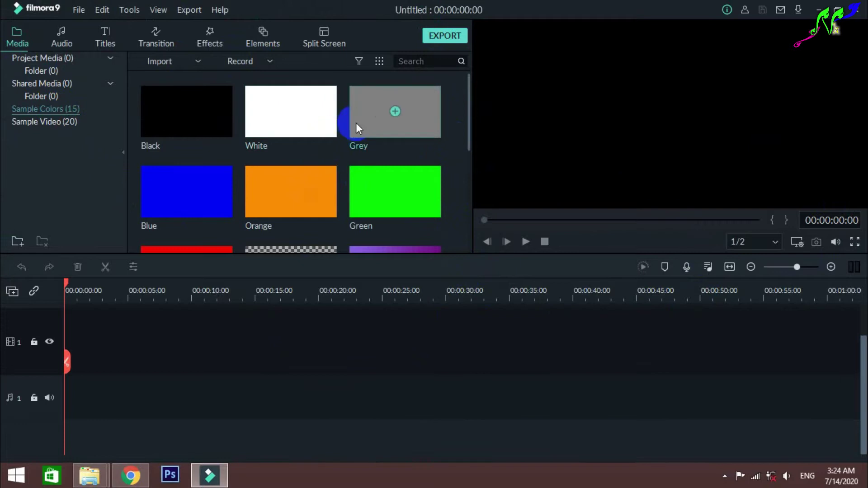
scroll(397, 201, down, 5)
scroll(394, 201, up, 5)
scroll(392, 202, down, 4)
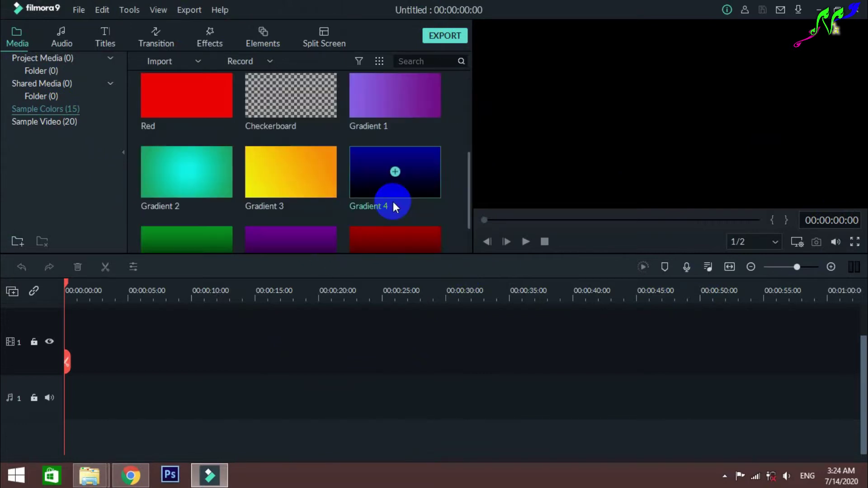
drag(373, 91, 72, 362)
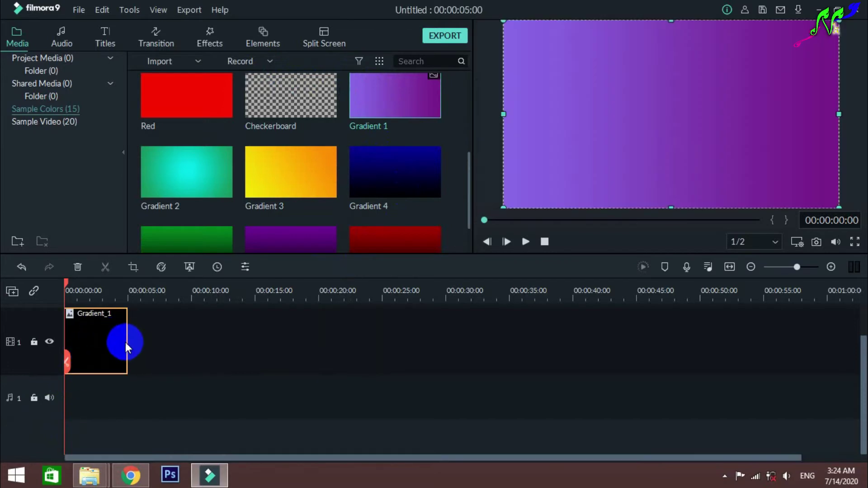
drag(128, 341, 750, 350)
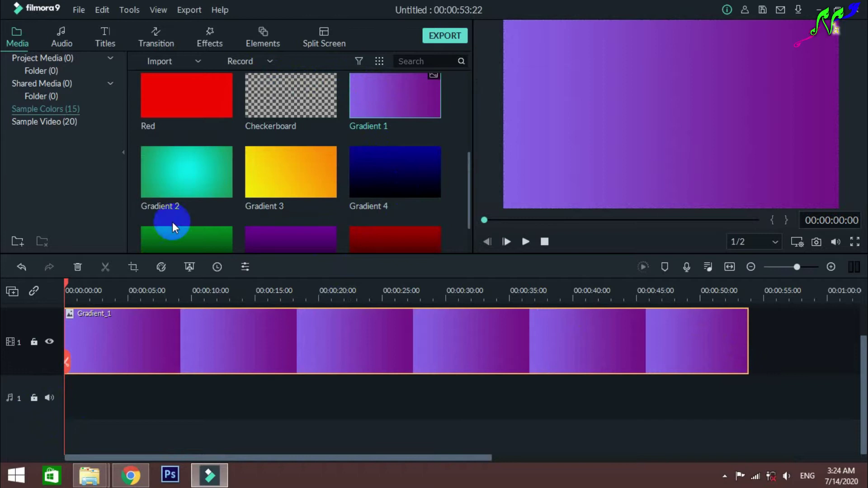
click(251, 360)
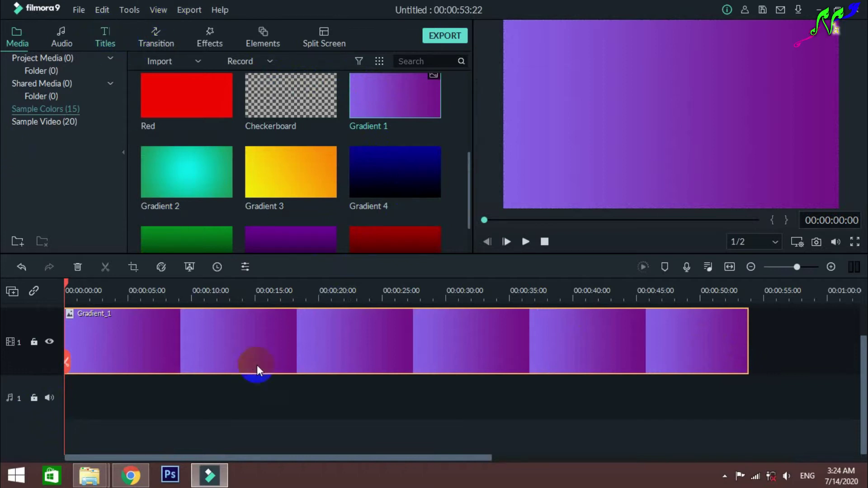
- Add the Title 2 template above the gradient clip at the start of the timeline, deleting the duplicate title on track 3
drag(207, 342, 172, 390)
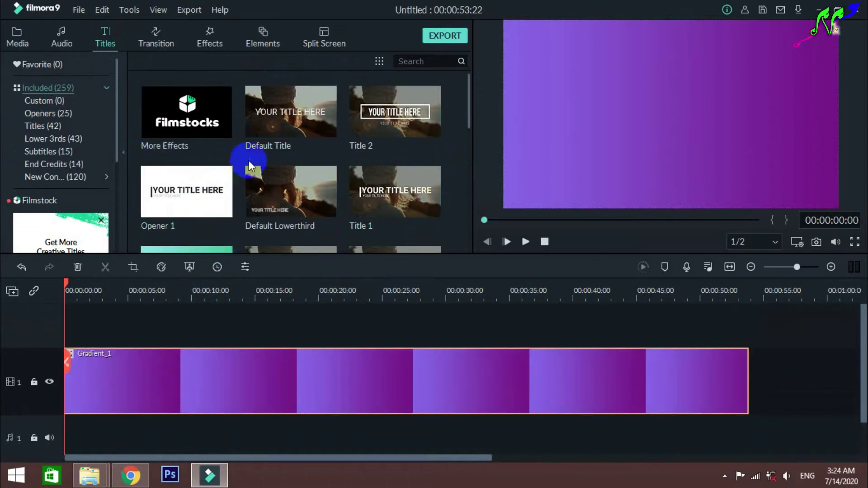
scroll(331, 174, down, 6)
scroll(332, 174, up, 2)
scroll(332, 175, up, 4)
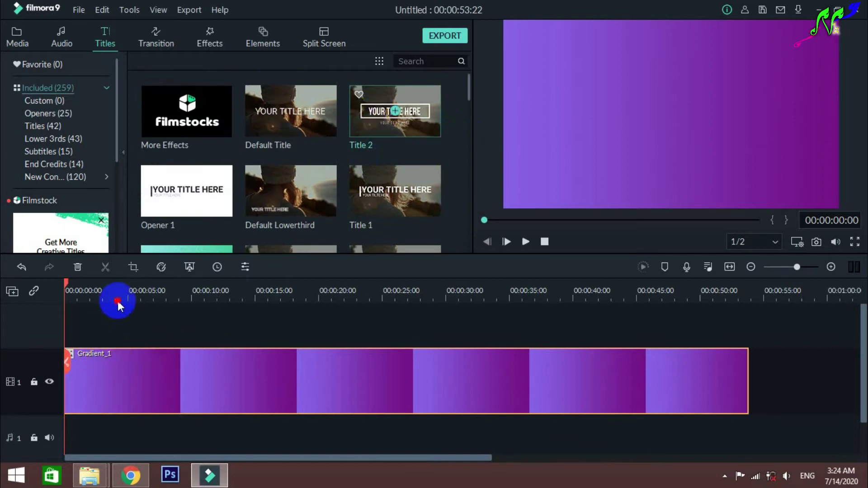
drag(371, 129, 56, 335)
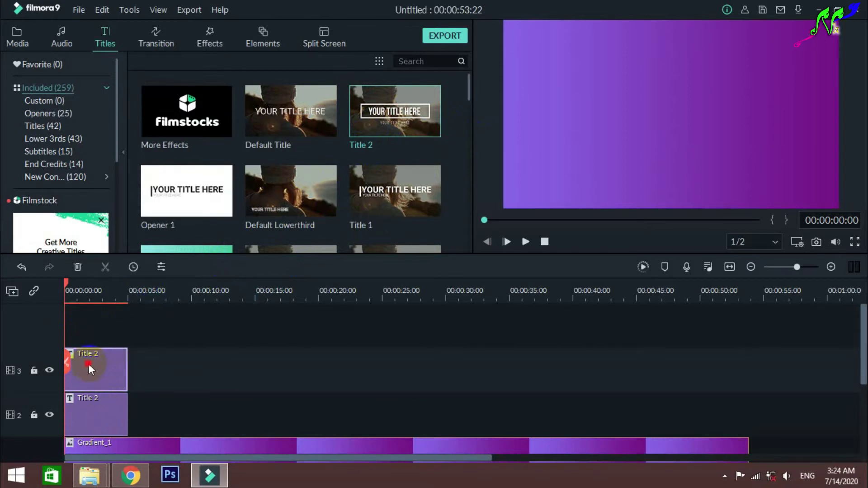
key(Delete)
- Open the Title 2 clip for text editing and select its whole "YOUR TEXT HERE" subtitle text
click(94, 402)
double_click(96, 409)
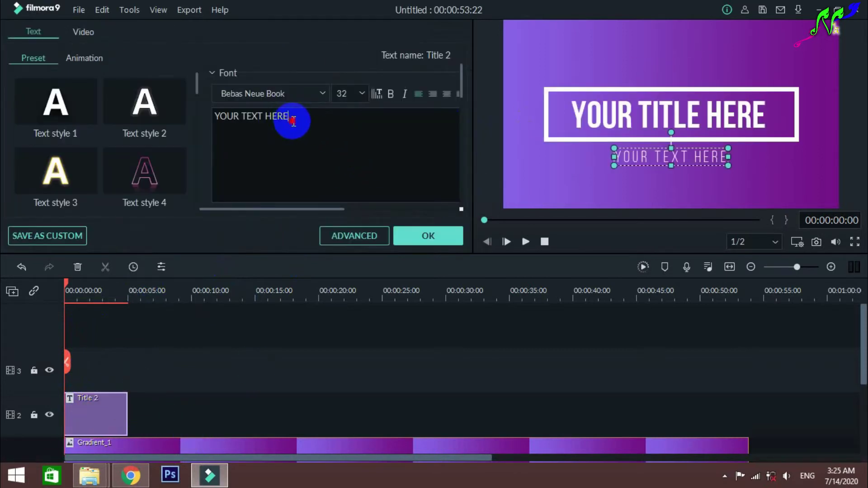
drag(293, 120, 193, 113)
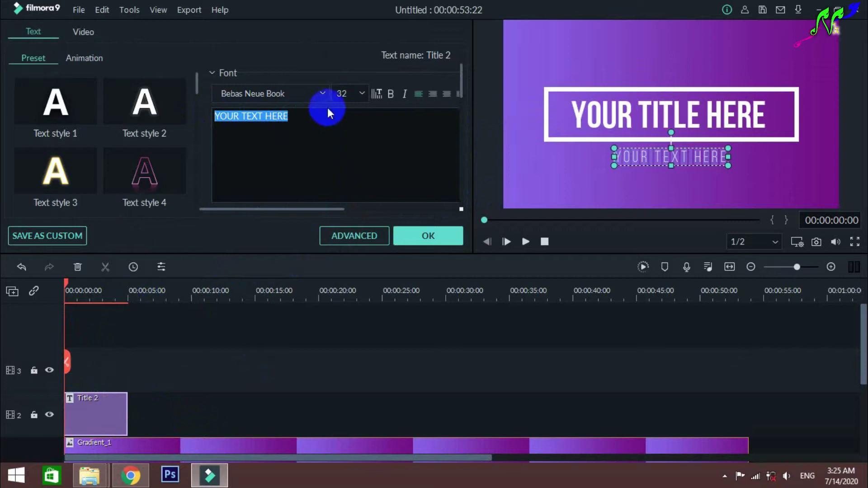
- Look through the subtitle's font choices and switch the keyboard input language to Khmer
click(322, 93)
click(322, 95)
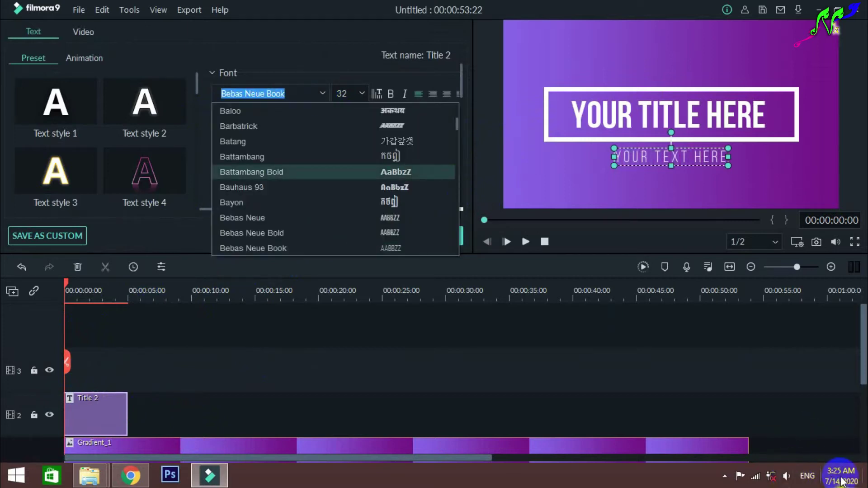
click(812, 481)
click(707, 382)
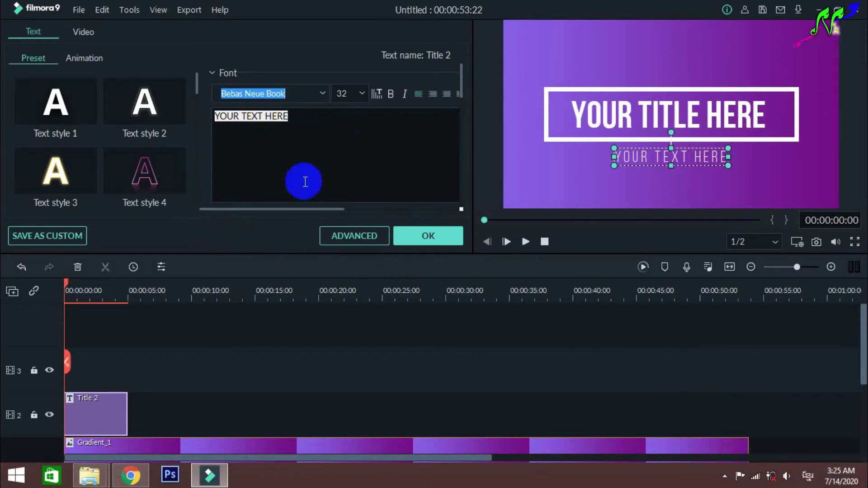
text(ញញញ)
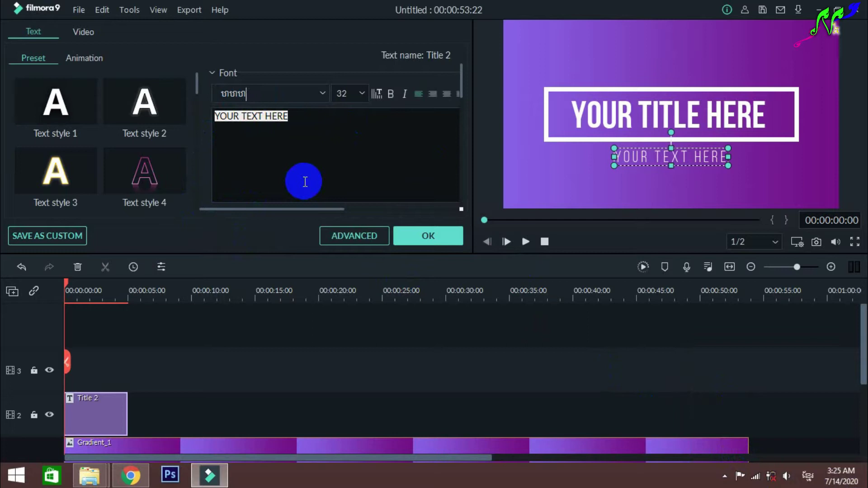
- Replace the "YOUR TEXT HERE" subtitle with a long row of repeated Khmer characters starting with កក
click(300, 120)
key(BackSpace)
key(BackSpace)
key(BackSpace)
key(BackSpace)
key(BackSpace)
key(BackSpace)
key(BackSpace)
key(BackSpace)
key(BackSpace)
key(BackSpace)
key(BackSpace)
key(BackSpace)
key(BackSpace)
key(BackSpace)
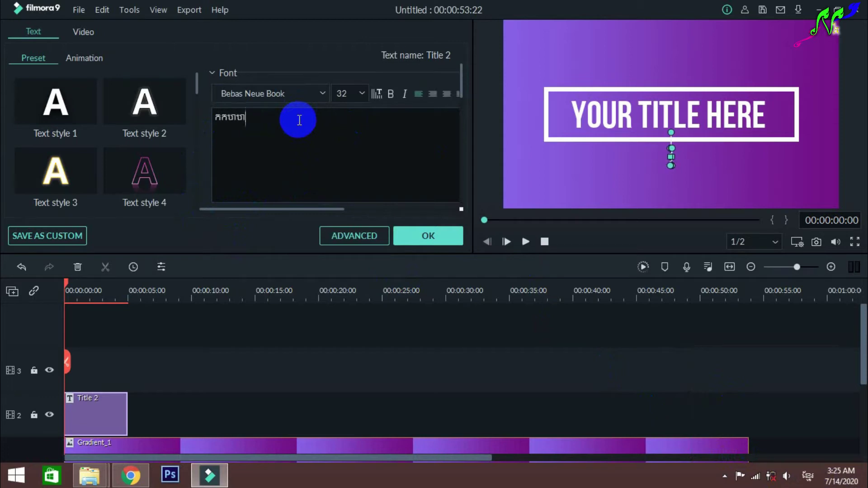
text(កកហហហហហហហហហហហហហហហហហហហហហហហហហហហហហហហហហហហហហ)
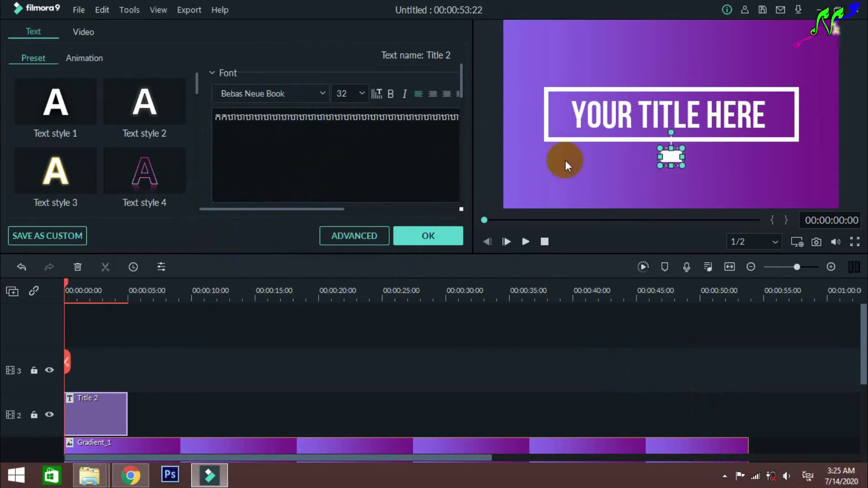
- Clear all of the subtitle text and switch the keyboard input language to English
click(279, 136)
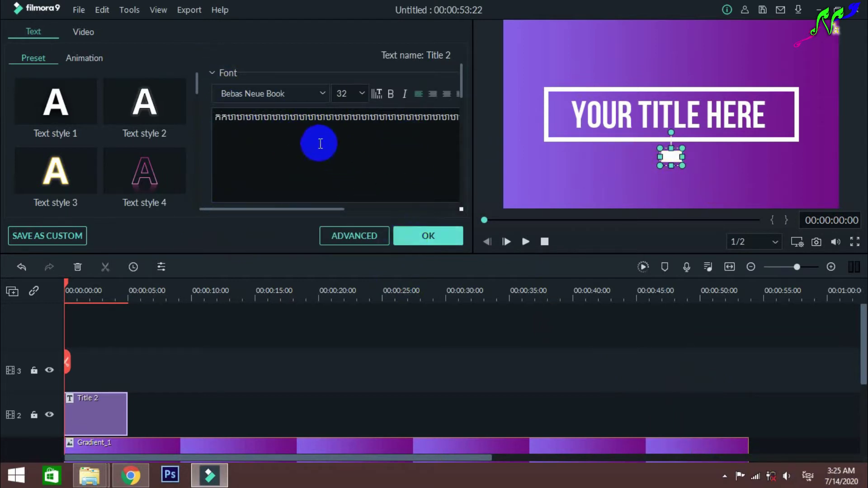
drag(221, 116, 479, 131)
key(BackSpace)
key(BackSpace)
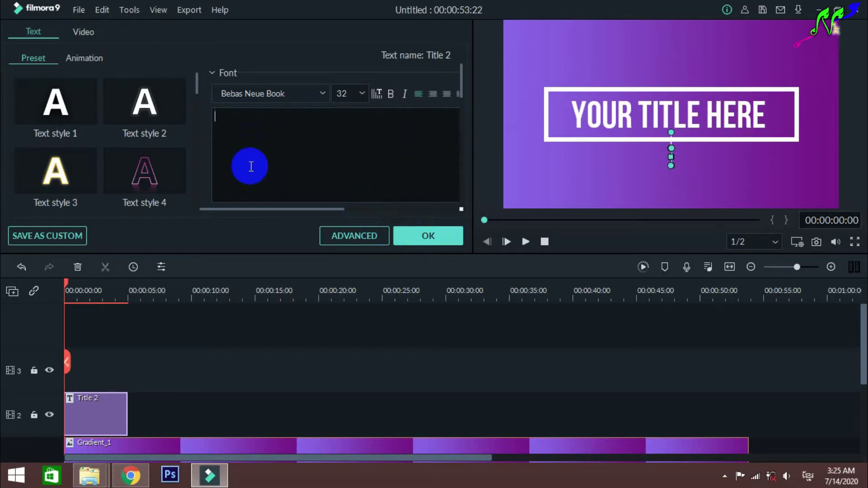
click(807, 475)
click(726, 361)
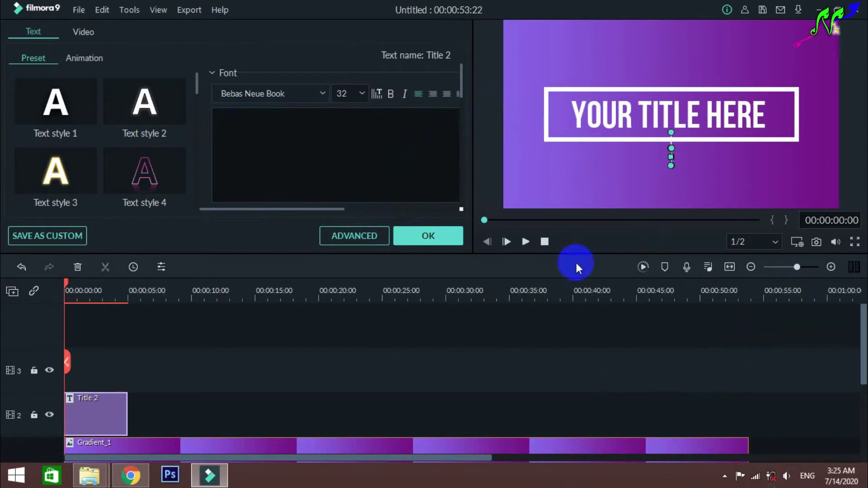
- Set the subtitle's font to Limon F2 and enter "ka" as its text
click(321, 94)
scroll(284, 199, down, 20)
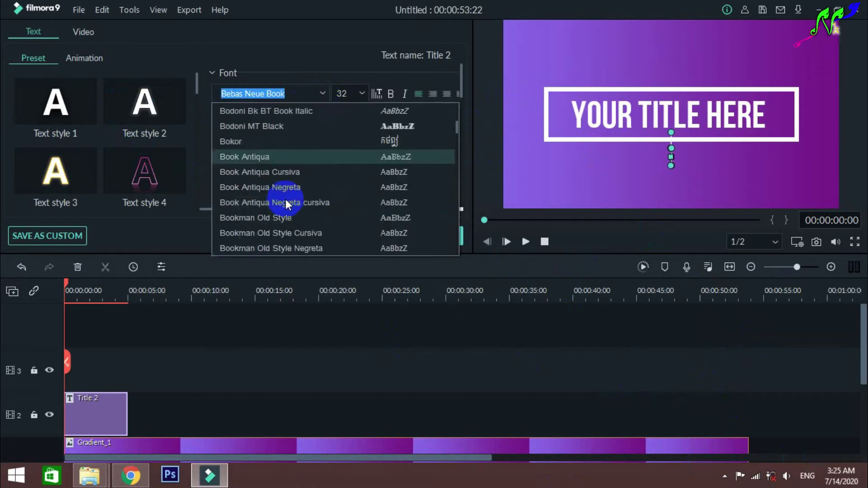
scroll(286, 183, down, 20)
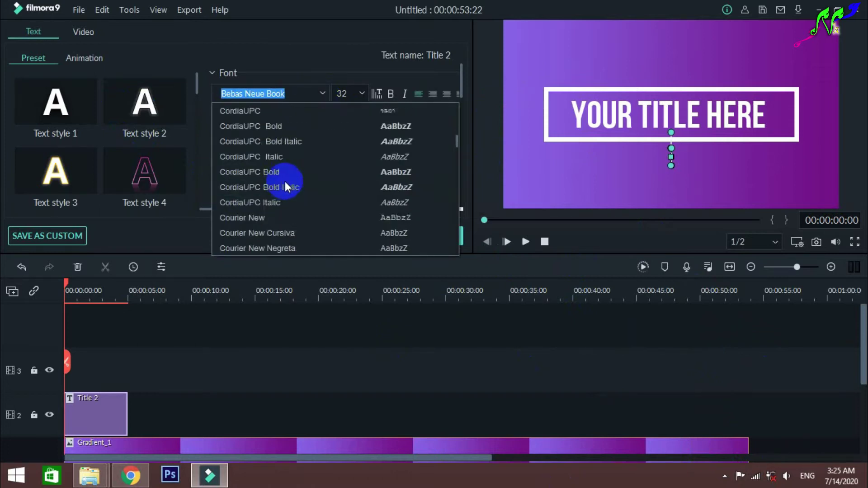
scroll(287, 179, down, 20)
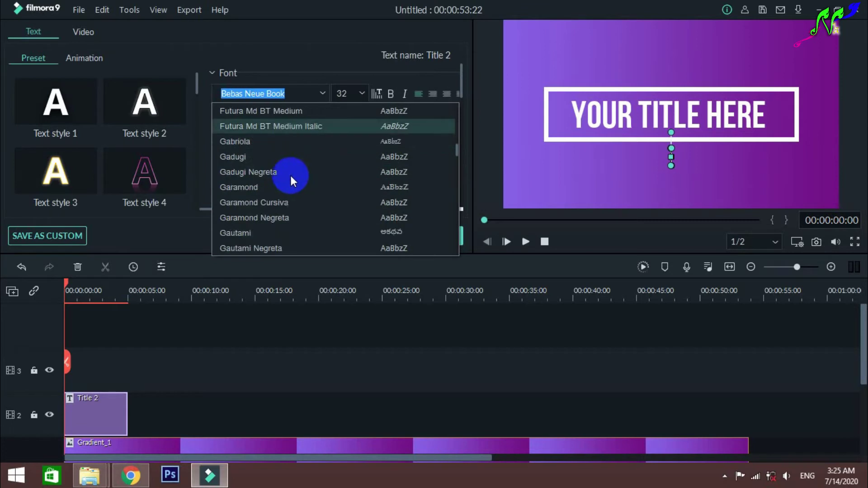
scroll(289, 172, down, 20)
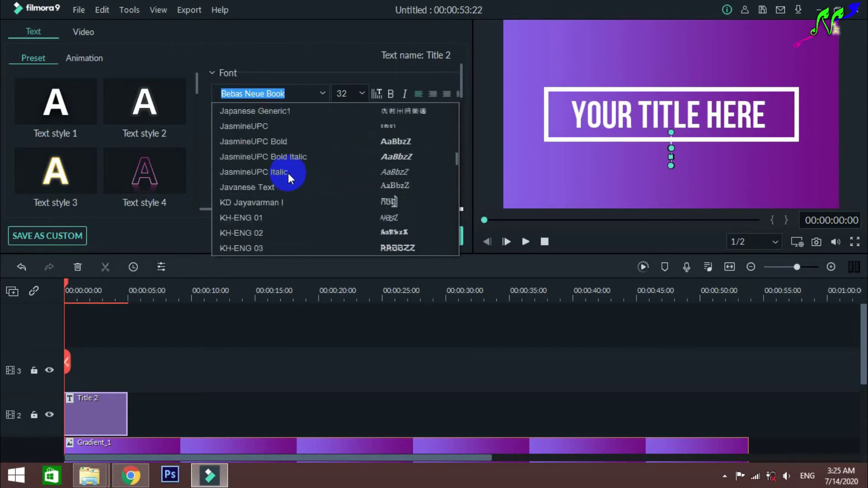
scroll(289, 174, down, 15)
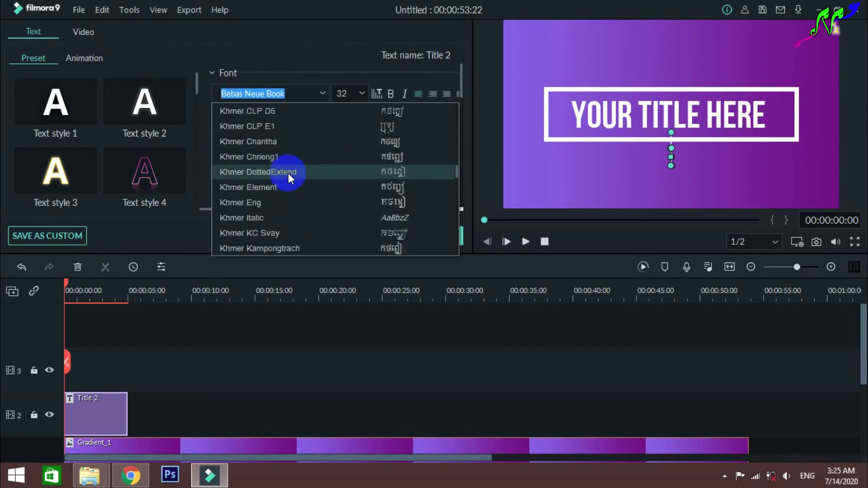
scroll(289, 179, down, 15)
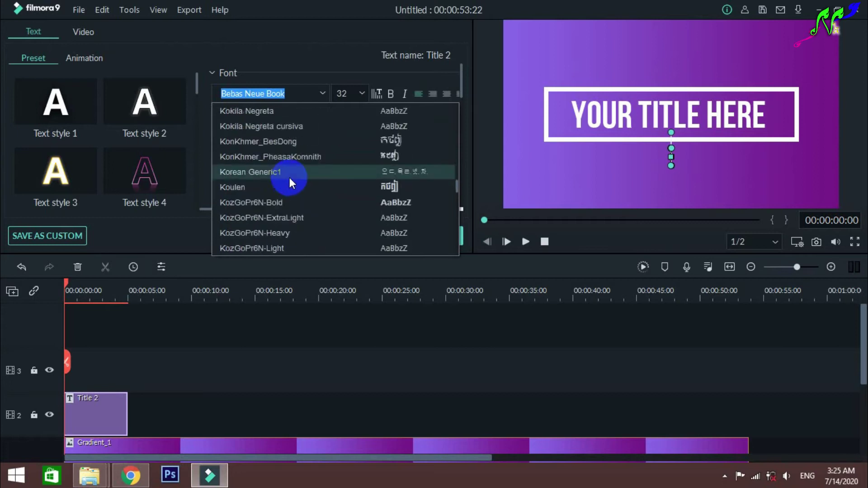
scroll(274, 186, down, 3)
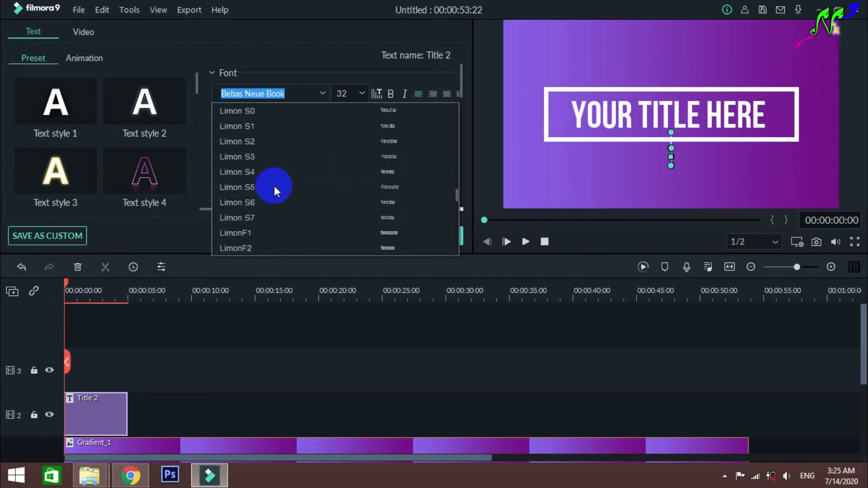
scroll(242, 126, up, 10)
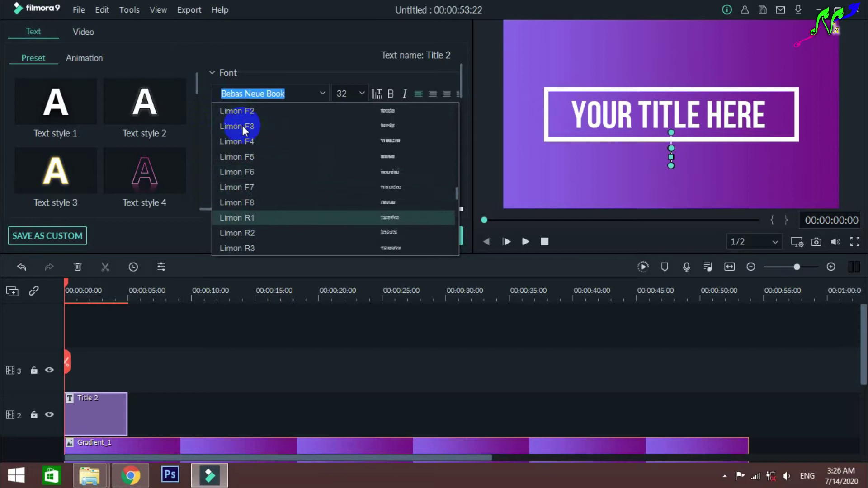
scroll(245, 128, down, 6)
scroll(245, 131, up, 1)
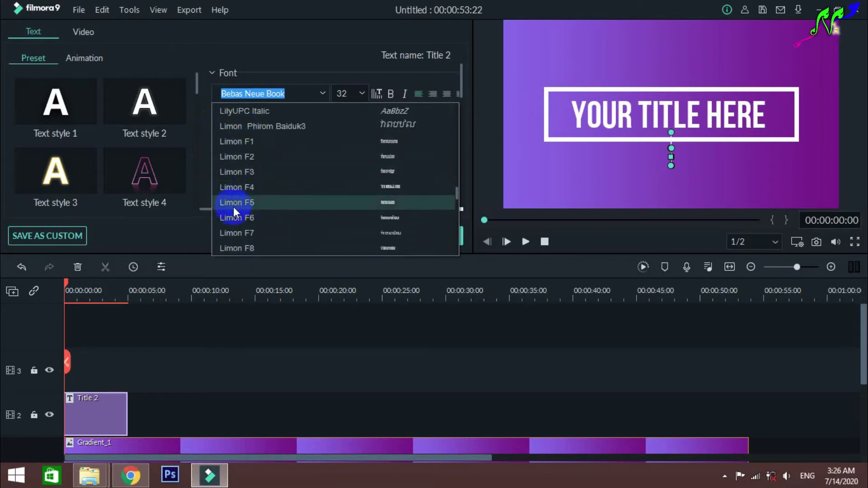
click(242, 161)
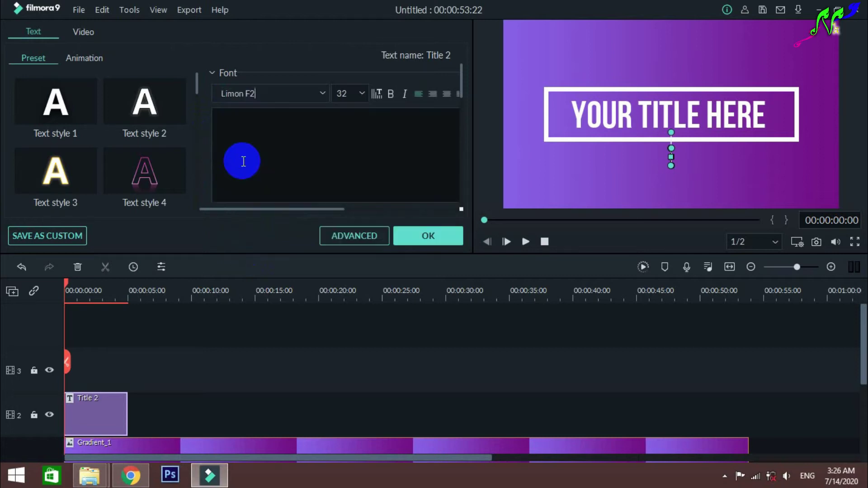
click(233, 133)
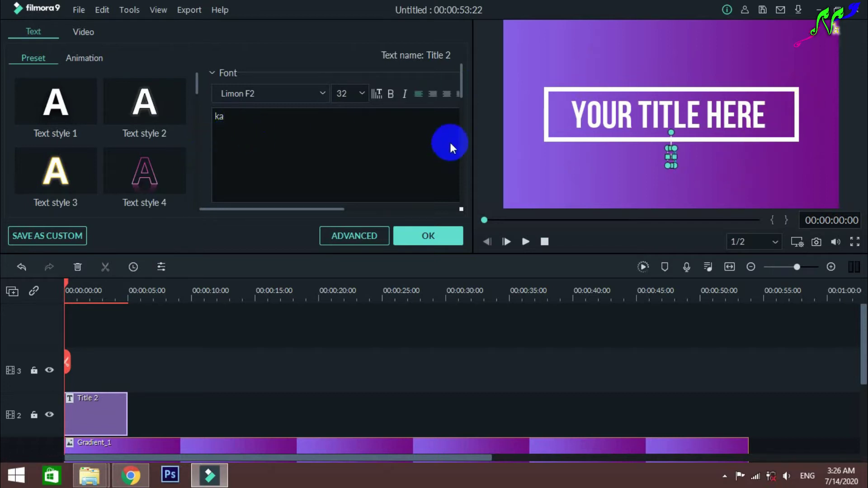
- Open the advanced text editor and replace the main title "YOUR TITLE HERE" with "ka"
click(359, 238)
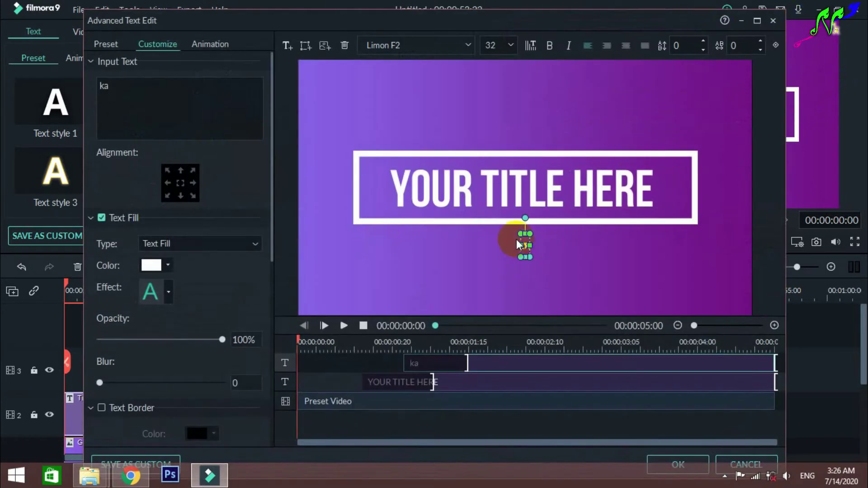
click(481, 387)
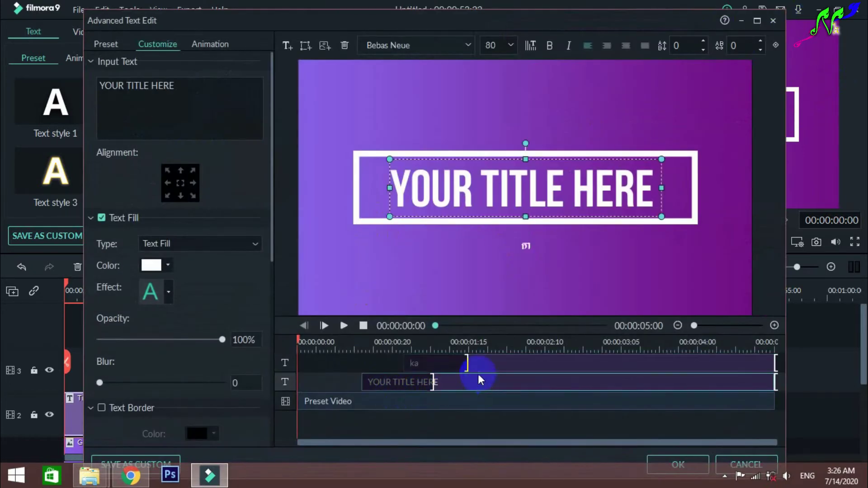
drag(186, 86, 54, 70)
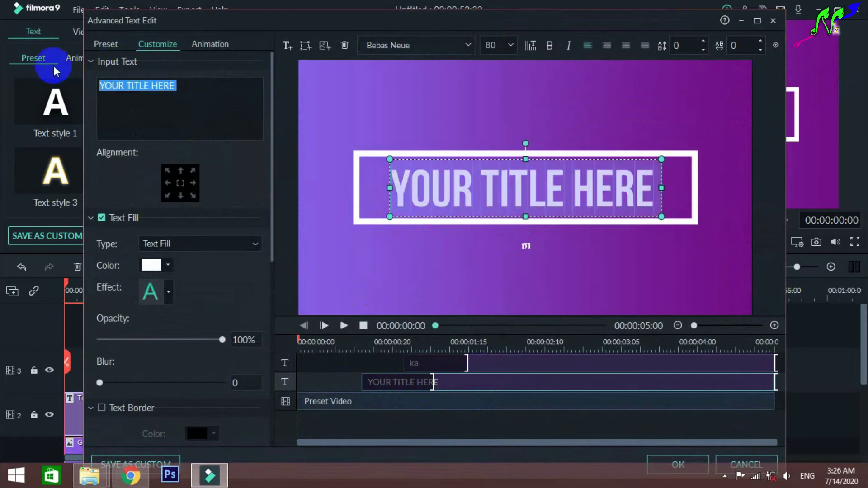
text(ka)
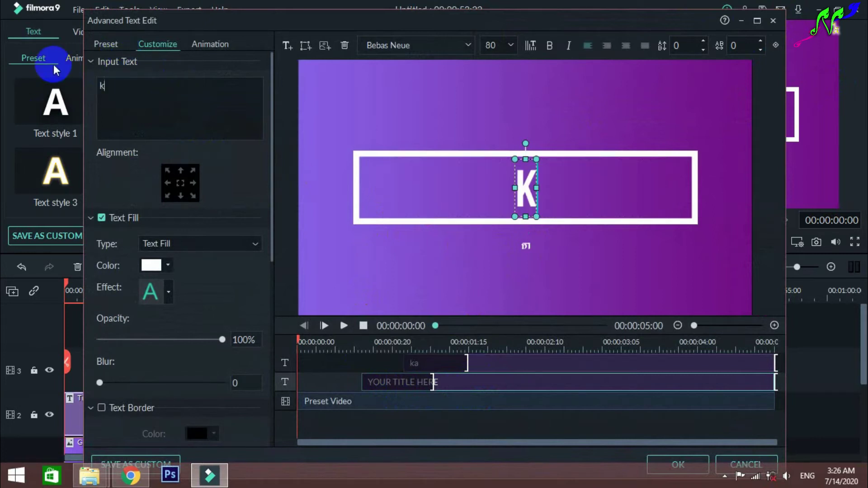
- Set the main title's font to Limon F2 in the advanced text editor
click(468, 44)
scroll(427, 179, down, 8)
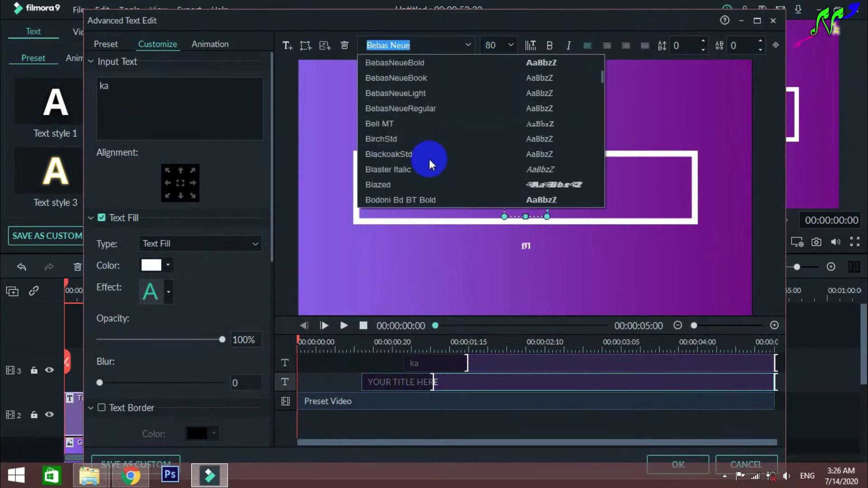
scroll(429, 158, down, 15)
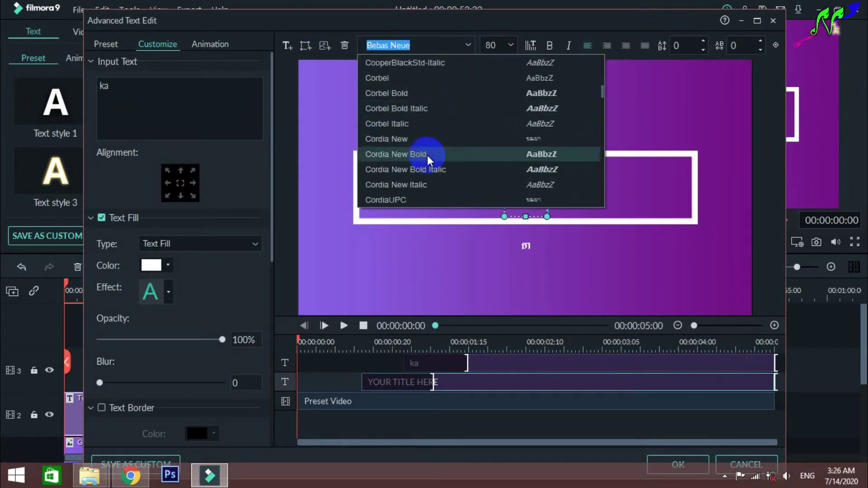
scroll(427, 152, down, 5)
drag(602, 98, 603, 144)
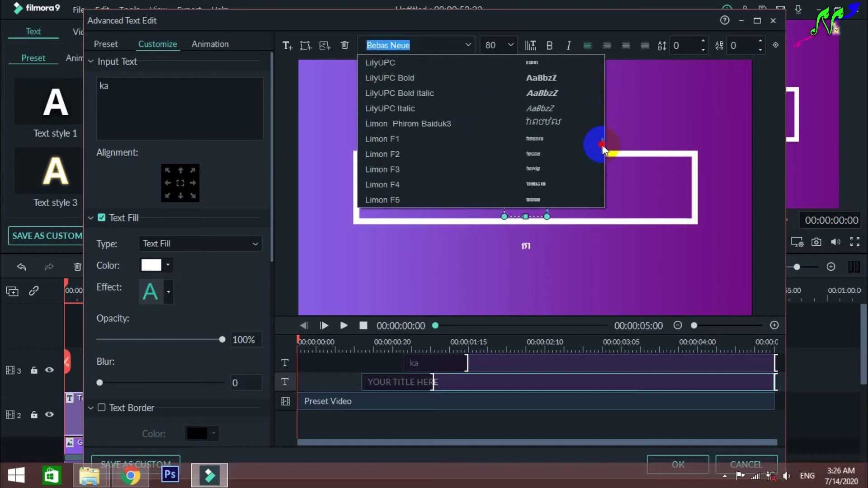
click(397, 156)
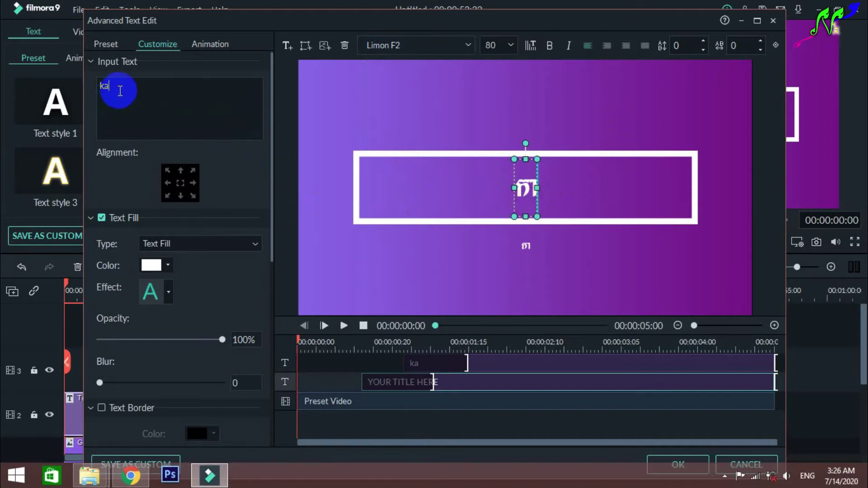
- Extend the main title's text to "kargar" and apply the advanced text edits
text(r)
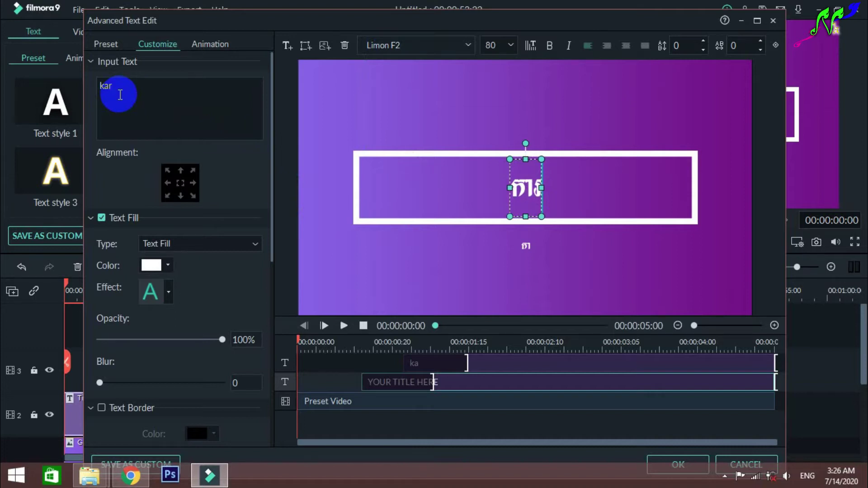
text(gar)
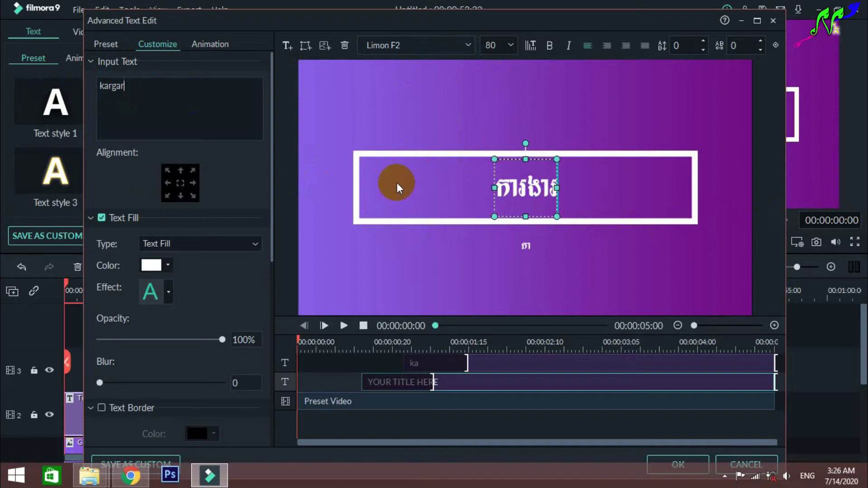
text(hhh)
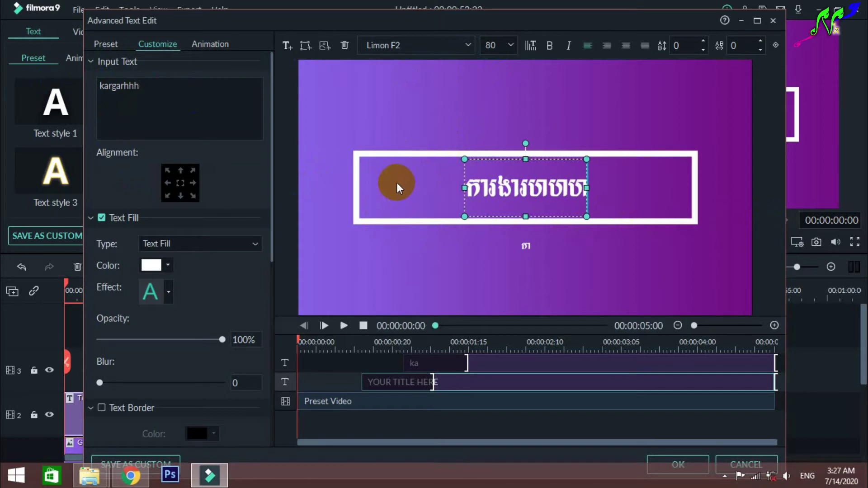
key(BackSpace)
key(BackSpace)
key(BackSpace)
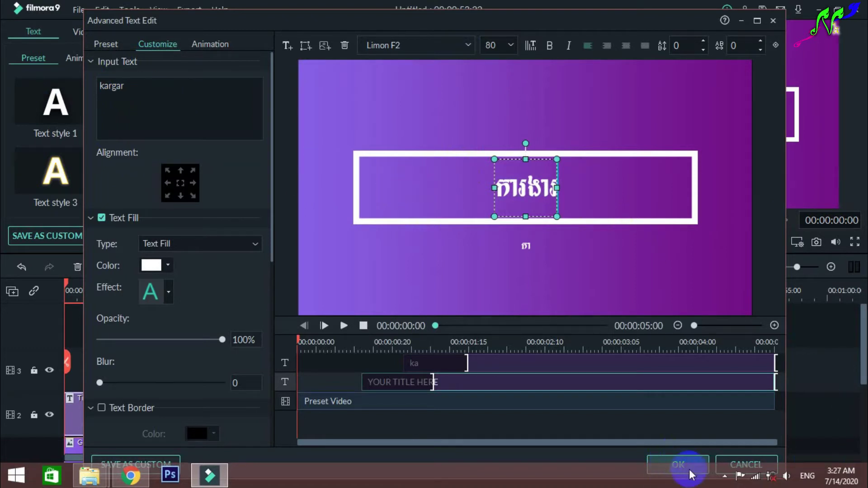
click(676, 463)
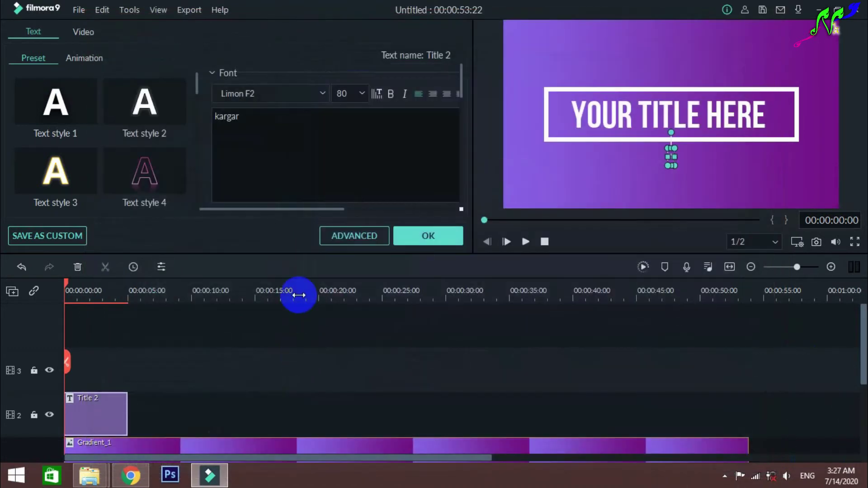
- Minimize the video editor, launch Khmer Converter from the desktop and switch it to Unicode to Legacy conversion
click(822, 8)
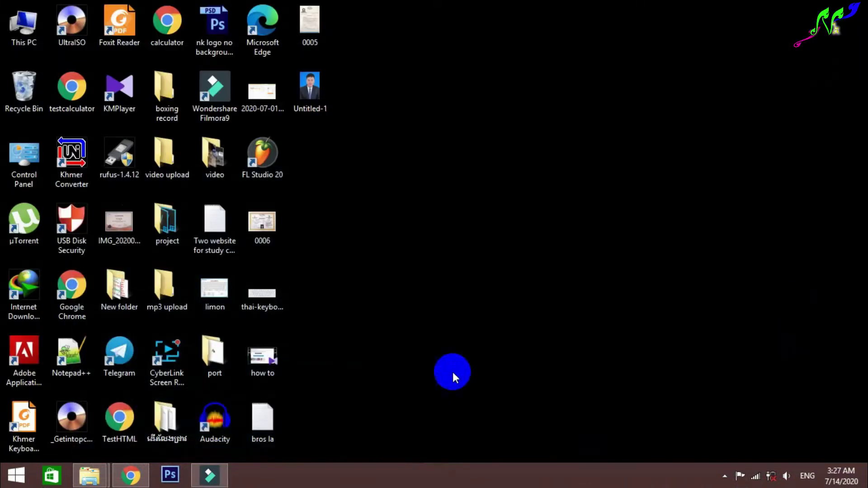
double_click(72, 159)
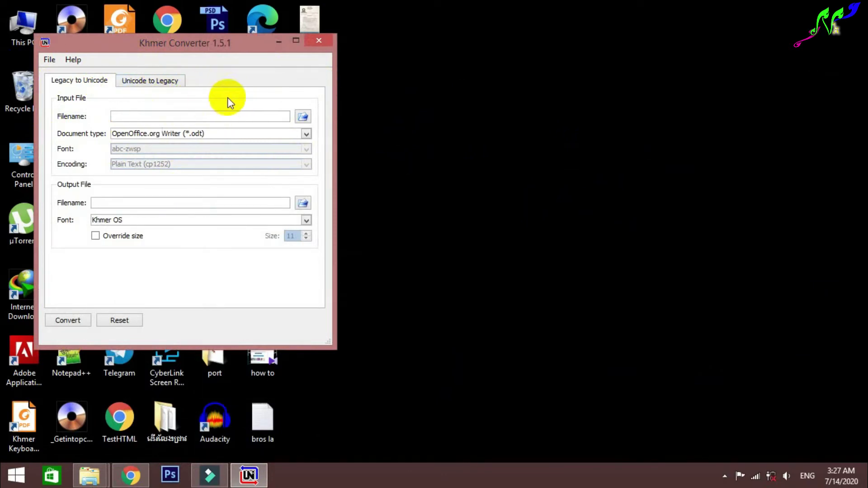
click(163, 84)
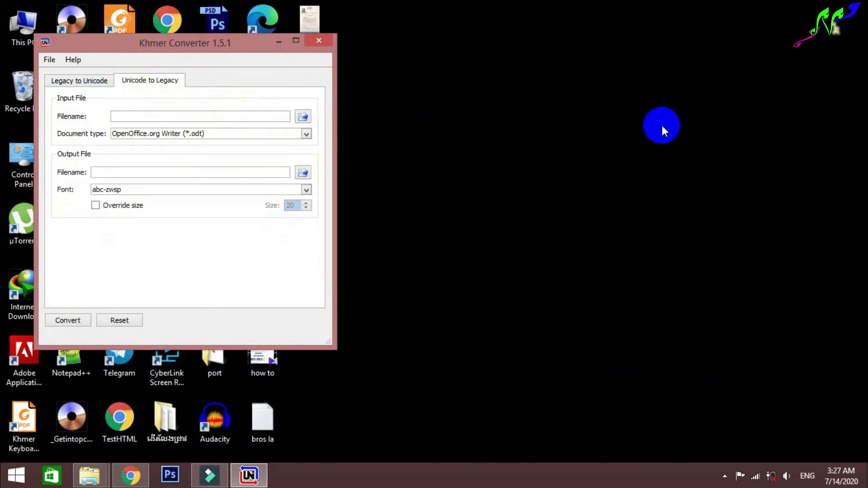
click(536, 120)
right_click(543, 53)
click(573, 85)
right_click(481, 171)
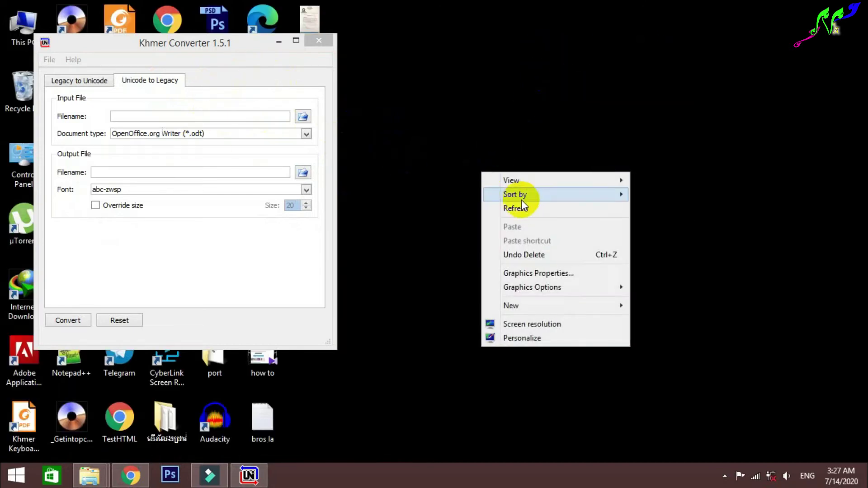
click(521, 207)
right_click(473, 117)
click(529, 155)
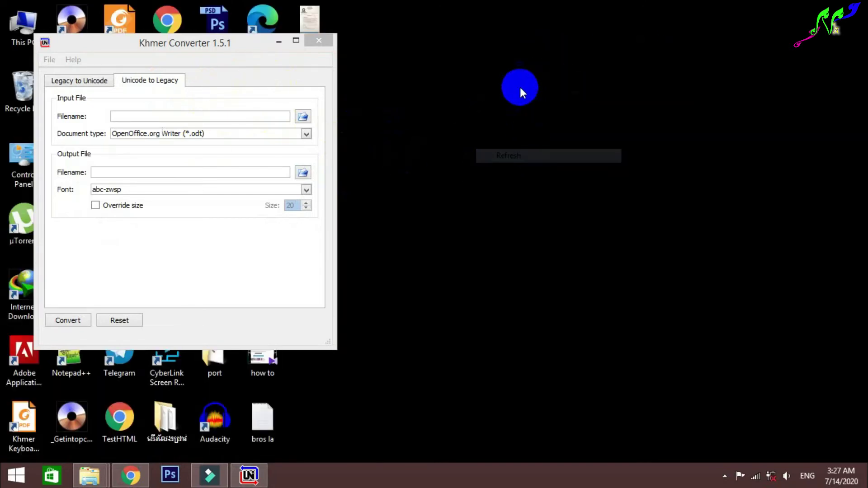
right_click(508, 170)
click(515, 111)
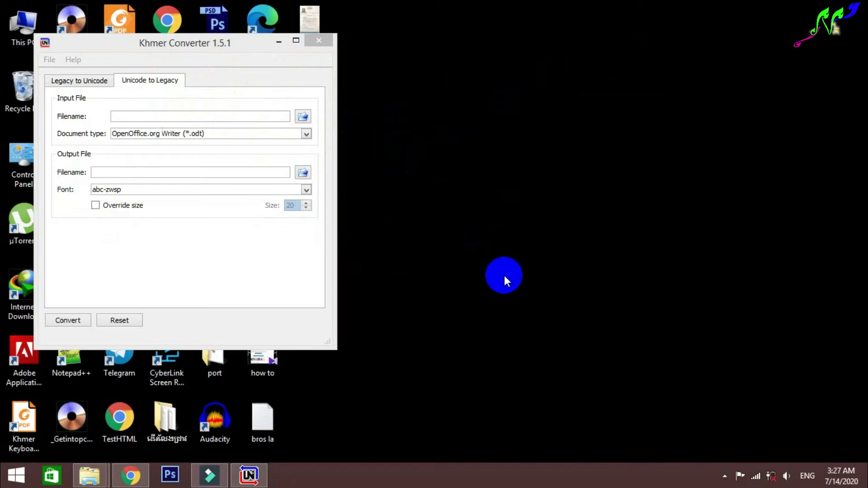
- Find and launch Notepad with an empty document
key(super)
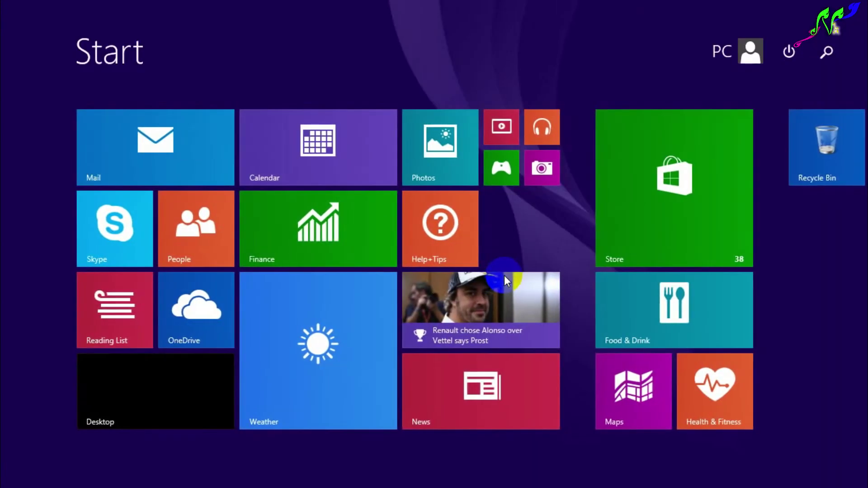
text(no)
key(Return)
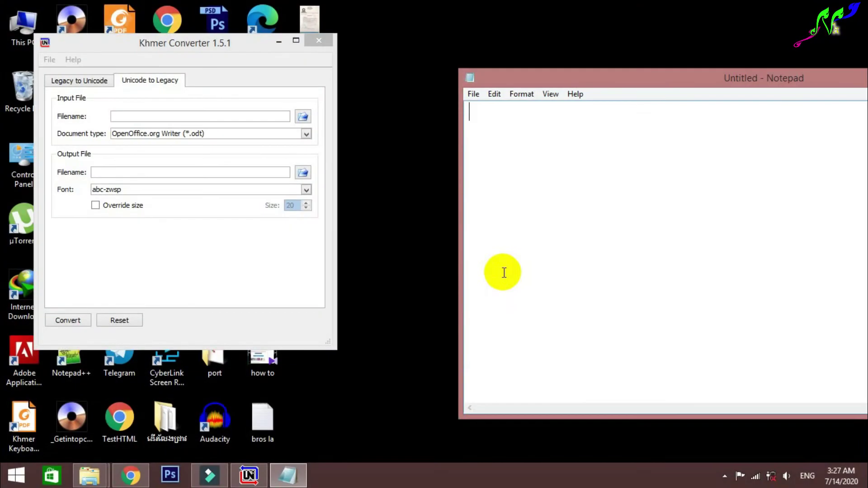
- Switch the keyboard input language to Khmer and enter សួស្ដីអ្នកទាំងអសគ្នា in the blank Notepad document
click(475, 117)
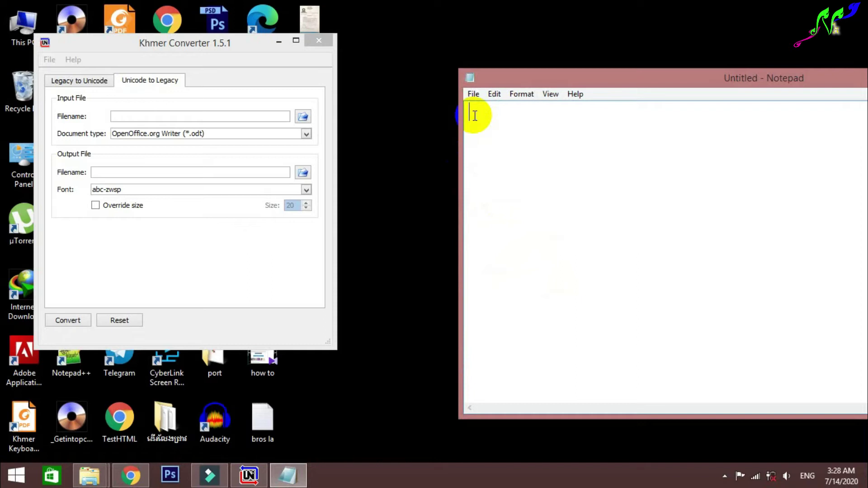
key(alt+shift)
text(សួ)
text(ស្ដ)
text(ា)
key(BackSpace)
text(ីអ្នកទាំងអសគ្នា)
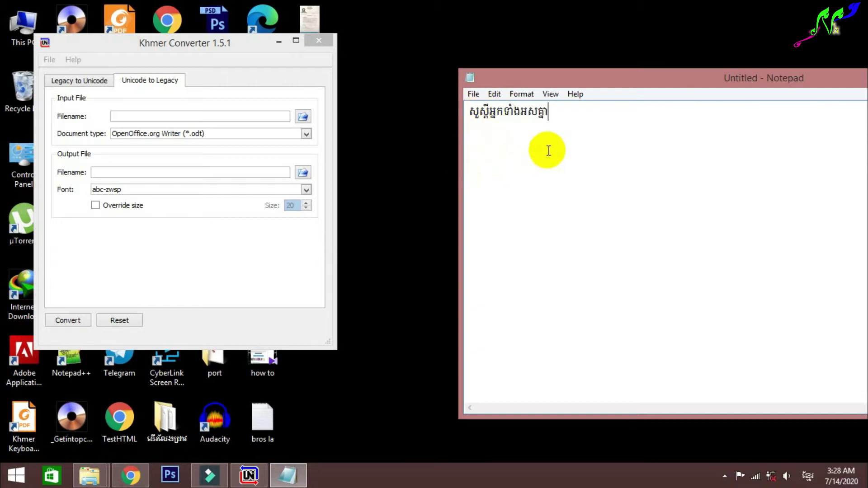
drag(557, 116, 462, 110)
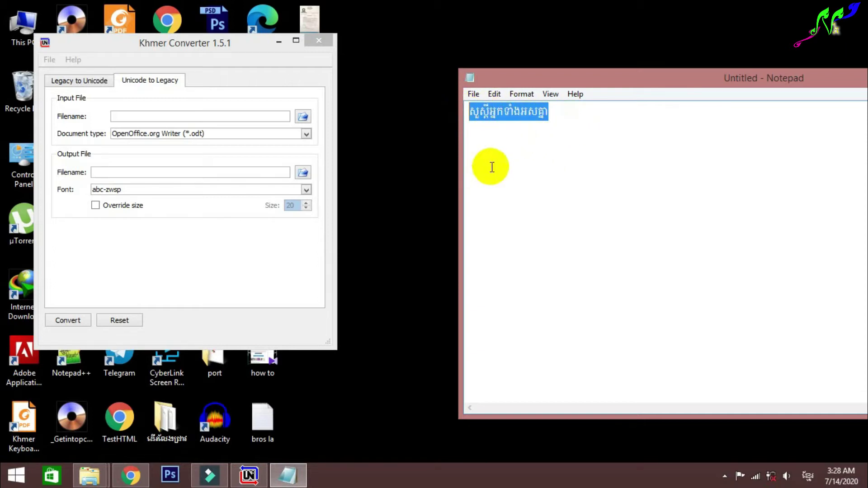
drag(492, 165, 496, 167)
click(472, 95)
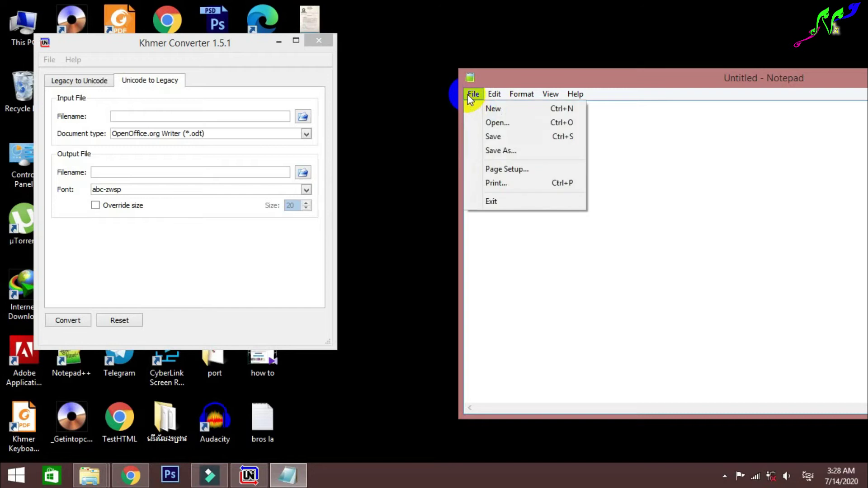
click(509, 137)
drag(644, 110, 570, 51)
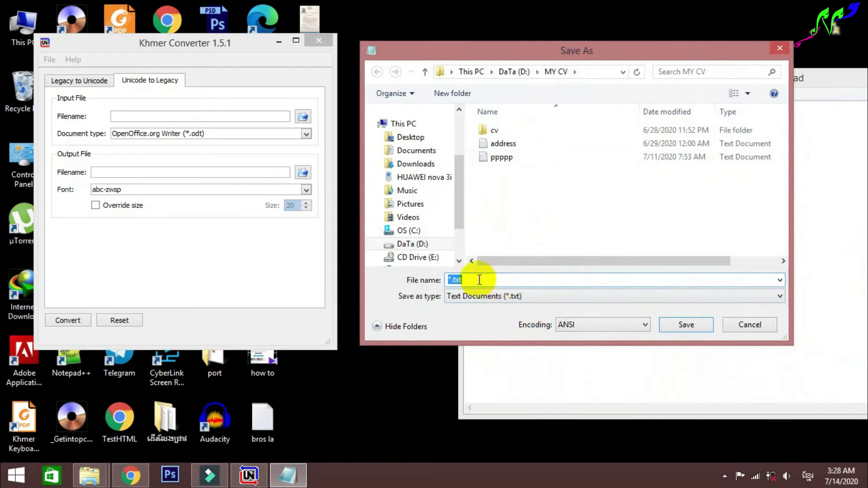
key(BackSpace)
key(alt+shift)
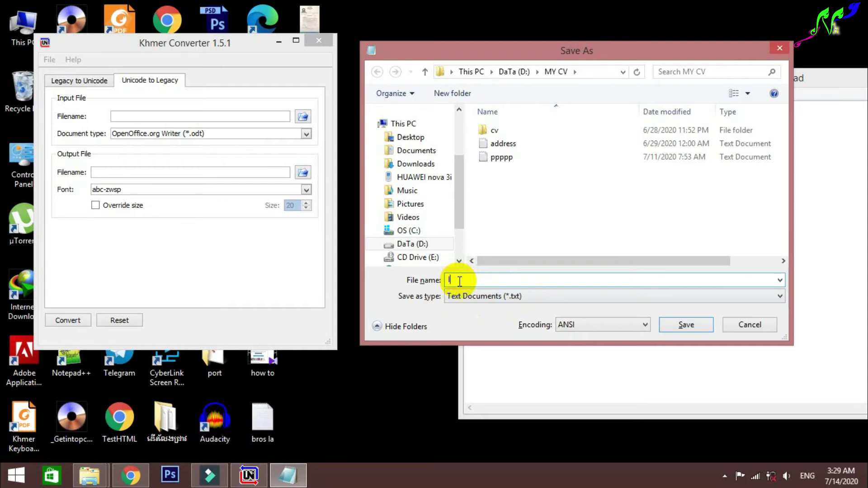
text(Test)
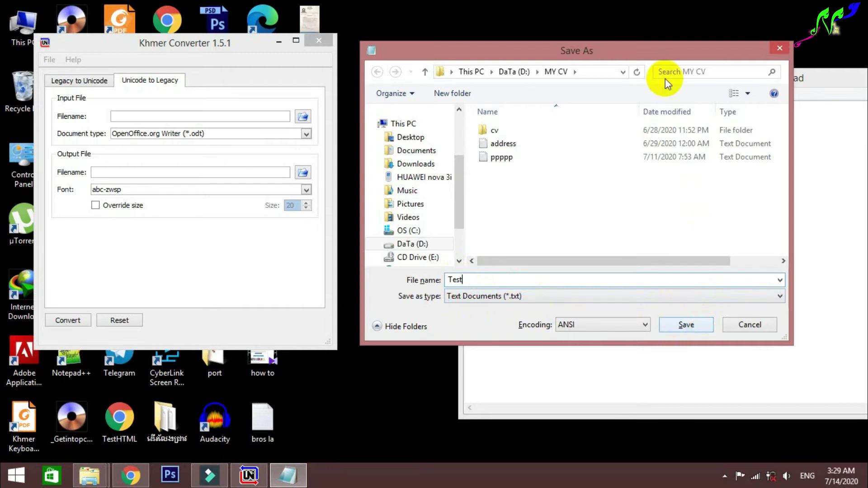
drag(639, 48, 271, 112)
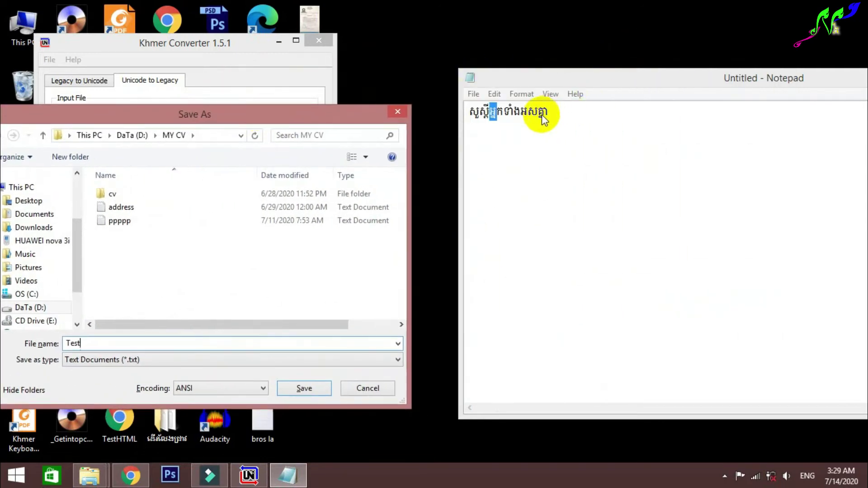
click(372, 389)
- Copy the whole line of Khmer text in the Notepad document
drag(546, 111, 461, 97)
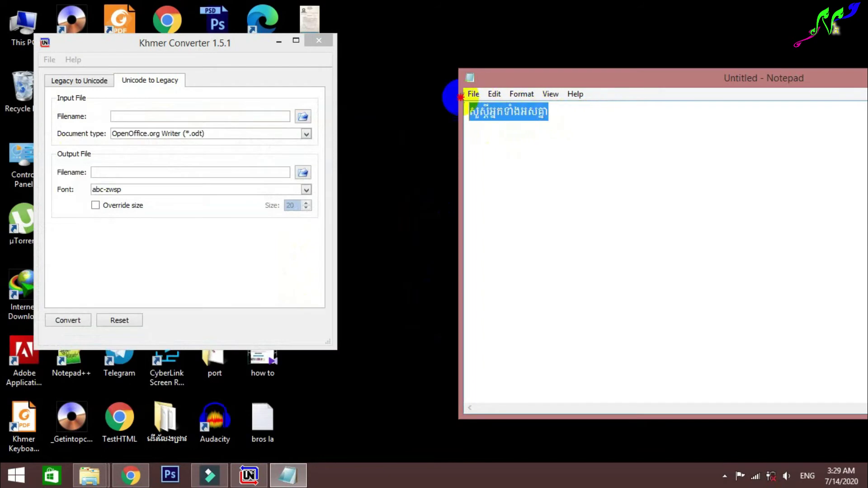
right_click(487, 111)
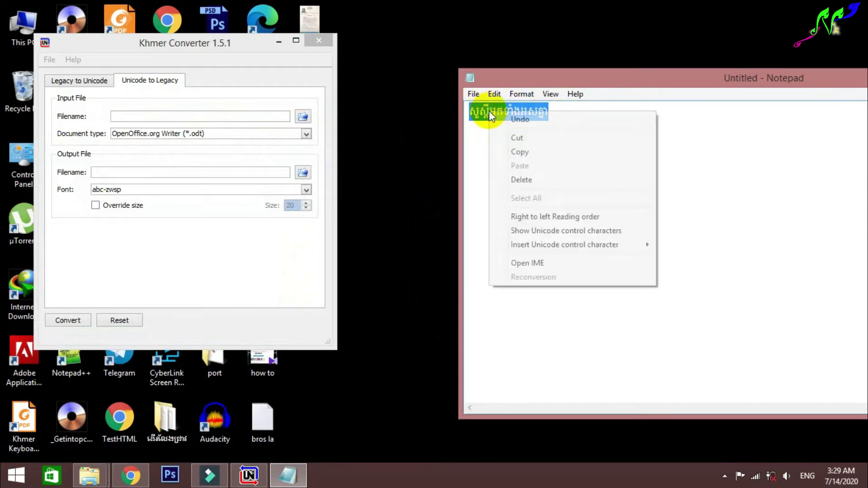
click(523, 150)
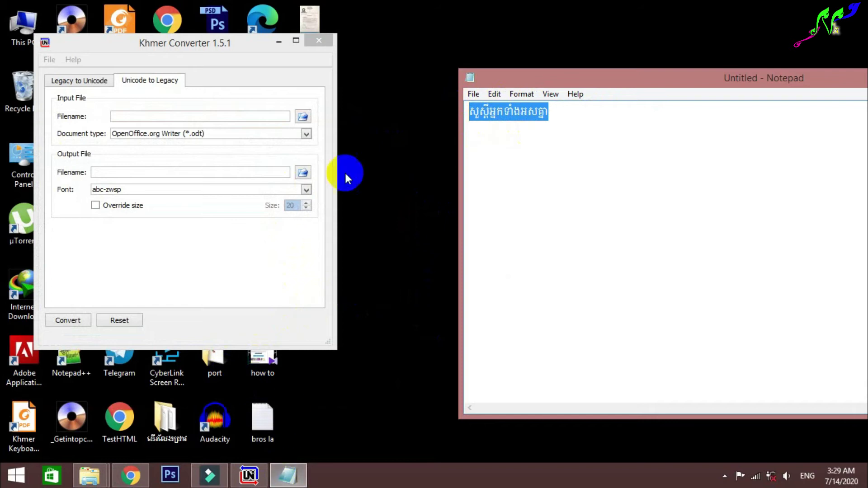
- Save the Notepad document to the Desktop as test1 in ANSI encoding, accepting the loss of Unicode characters, and close Notepad
click(470, 94)
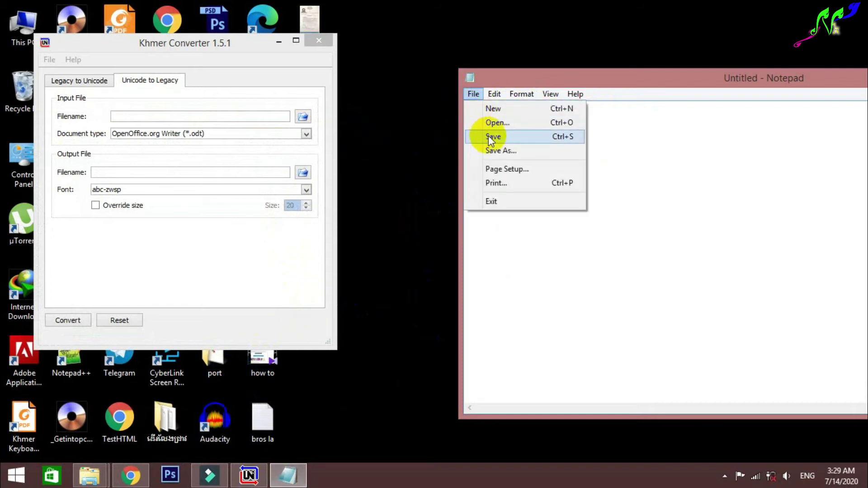
click(493, 136)
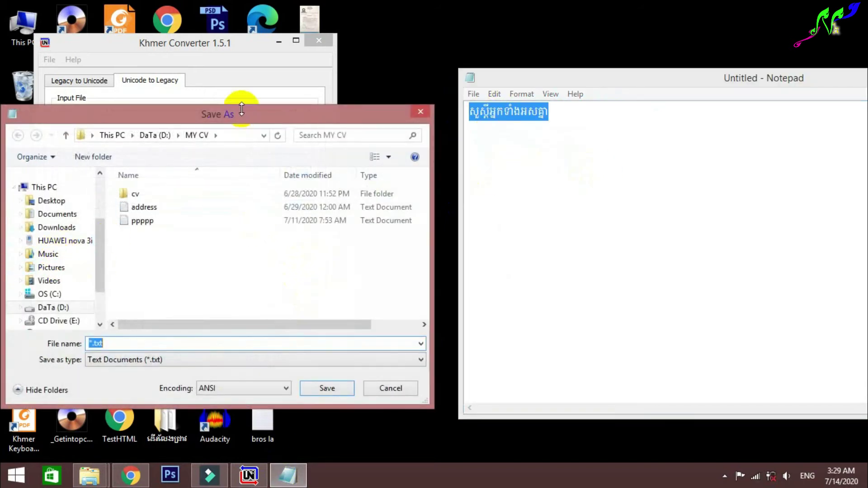
drag(240, 113, 356, 46)
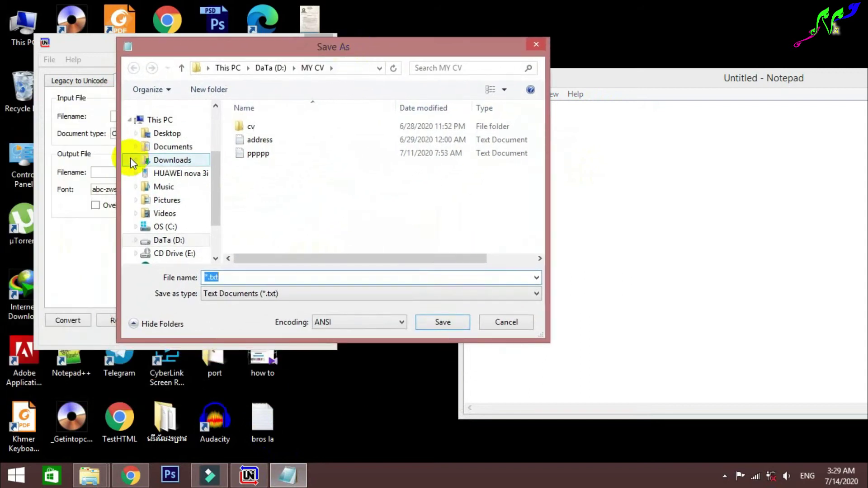
click(160, 134)
drag(246, 281, 188, 278)
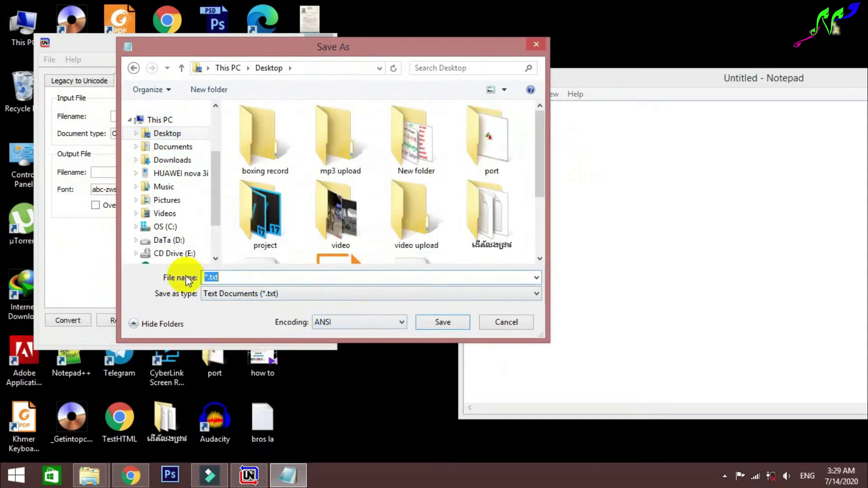
text(test)
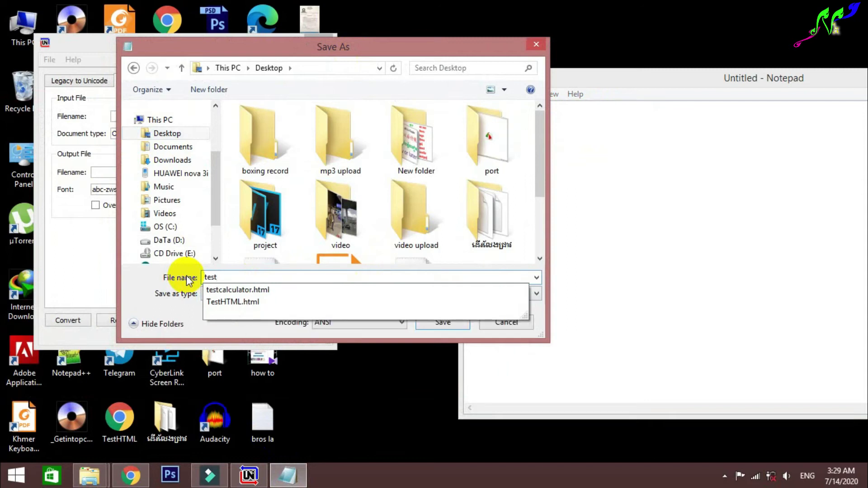
text(1)
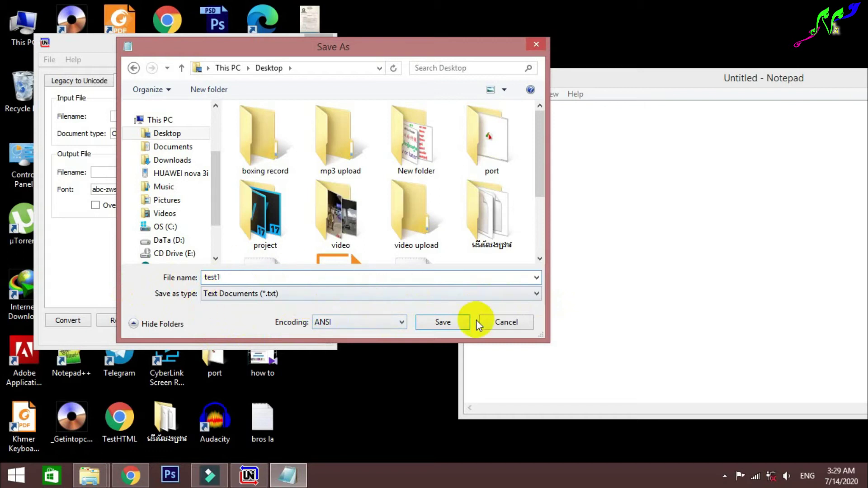
click(443, 323)
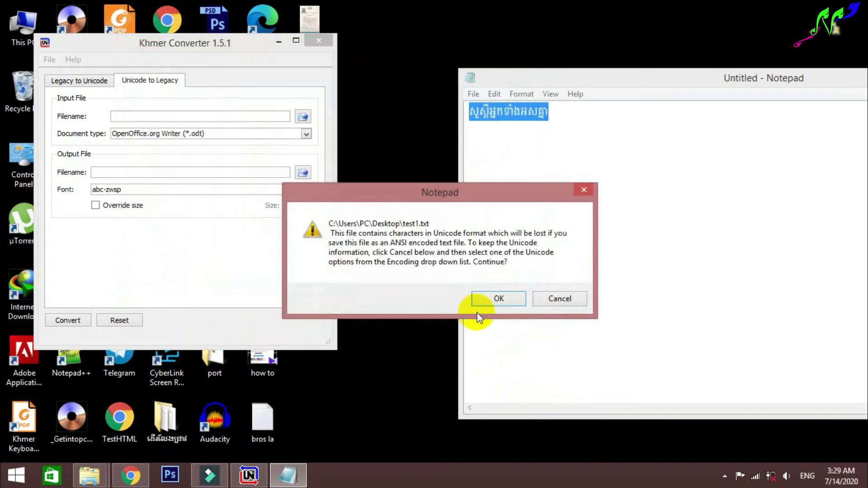
click(484, 298)
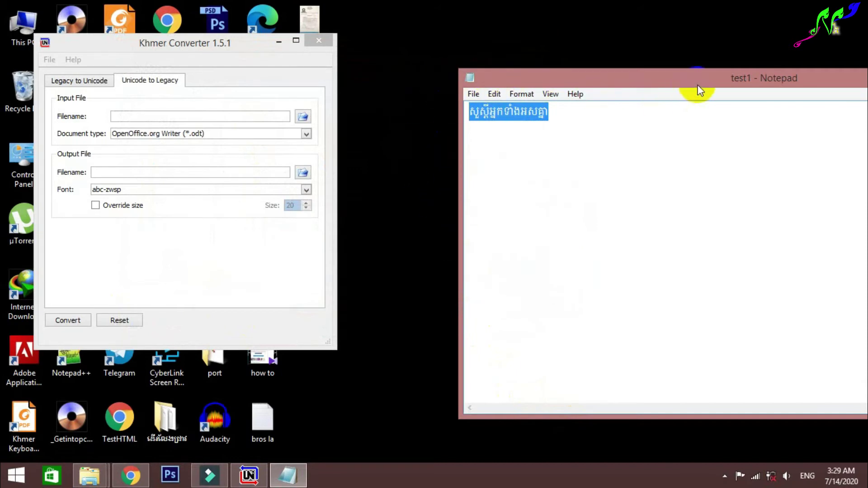
drag(696, 78, 486, 68)
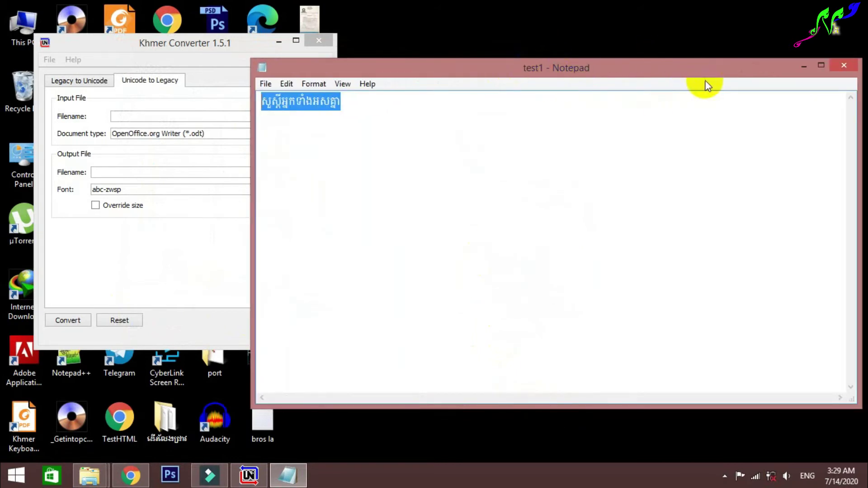
click(835, 67)
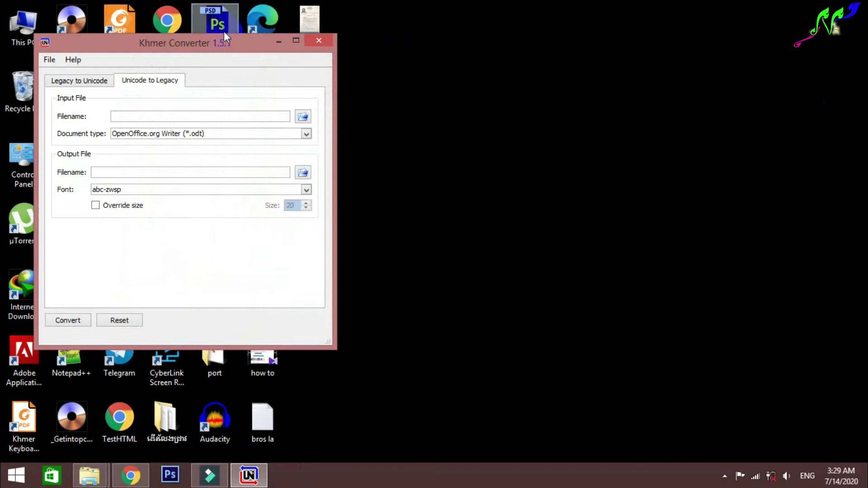
- Move the Khmer Converter window clear of the desktop icons, then reopen test1 and check how its saved text reads
drag(207, 42, 622, 64)
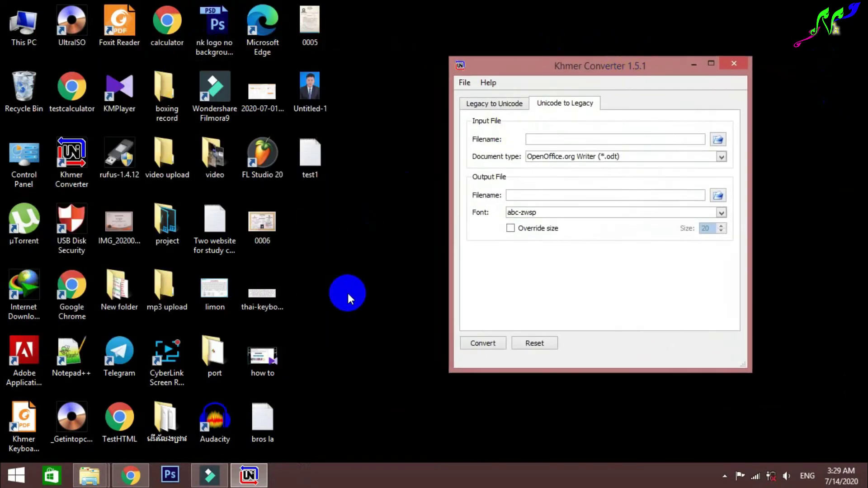
click(311, 162)
double_click(310, 155)
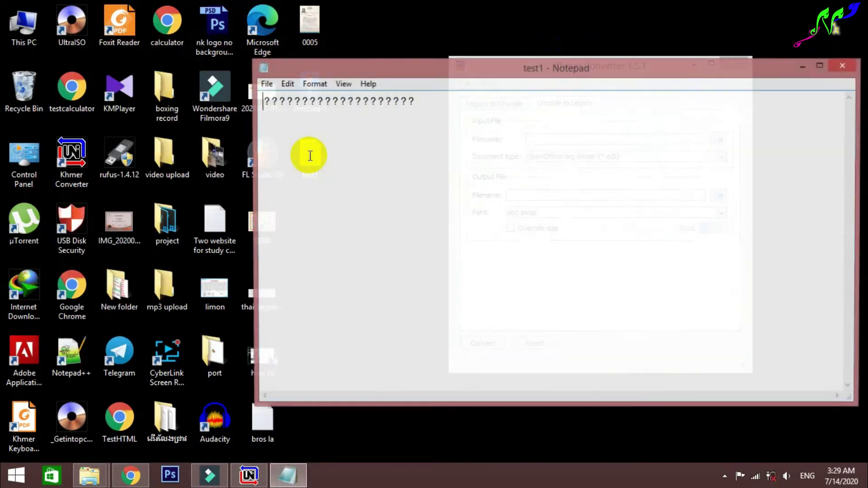
drag(429, 105, 264, 89)
drag(354, 135, 341, 151)
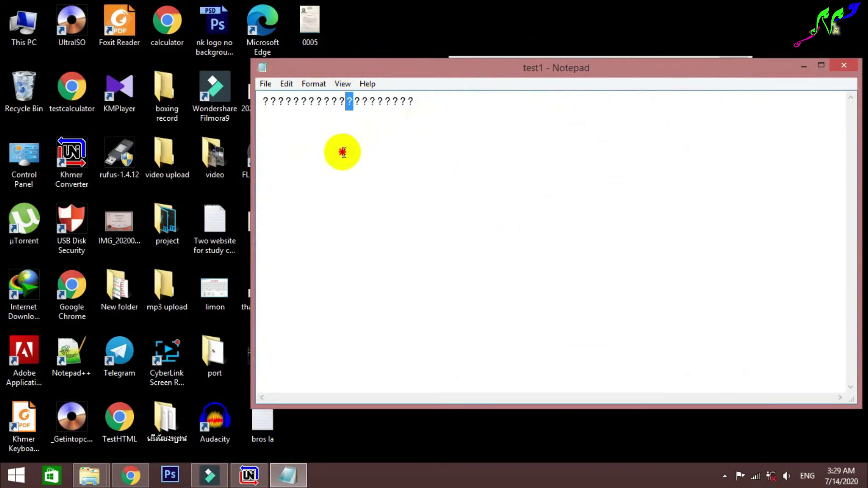
drag(413, 105, 266, 100)
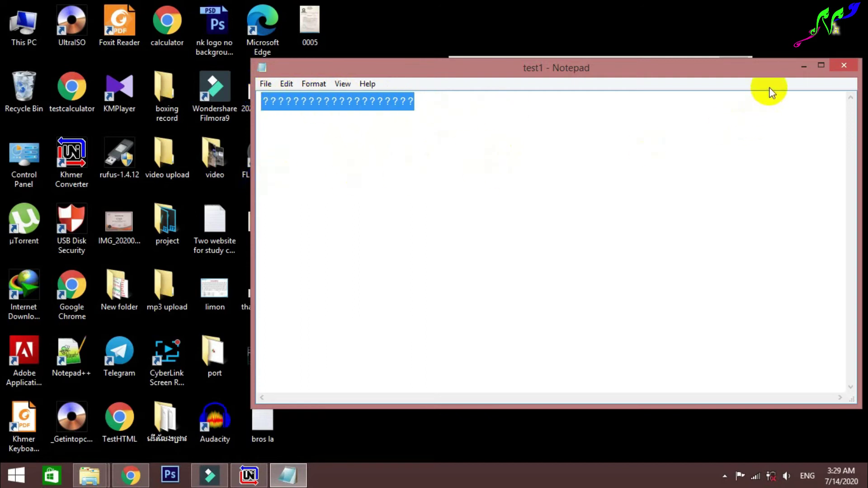
- Replace the garbled line in test1 with the copied Khmer text and correct it to read សួស្ដីអ្នកទាំងអស់គ្នា
drag(763, 76, 548, 86)
drag(434, 81, 718, 60)
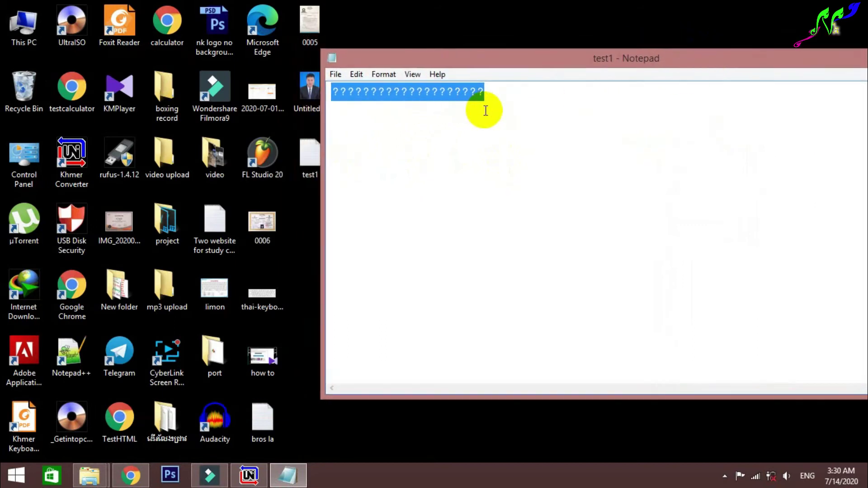
key(Delete)
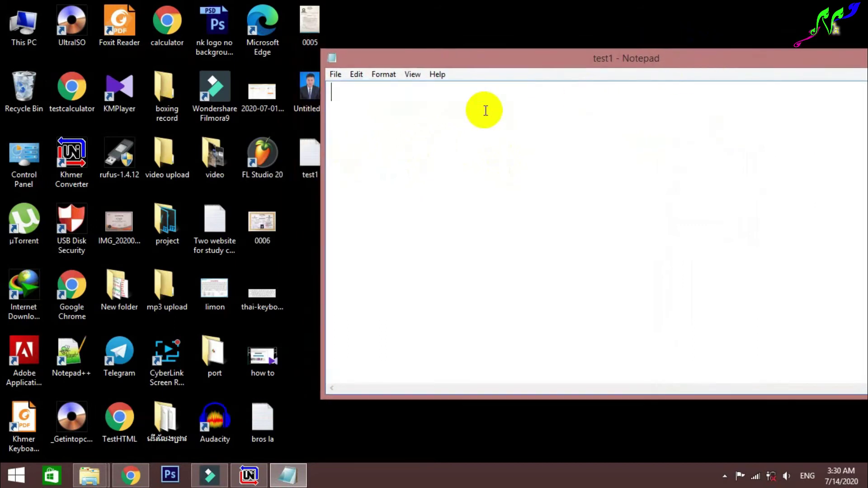
key(ctrl+v)
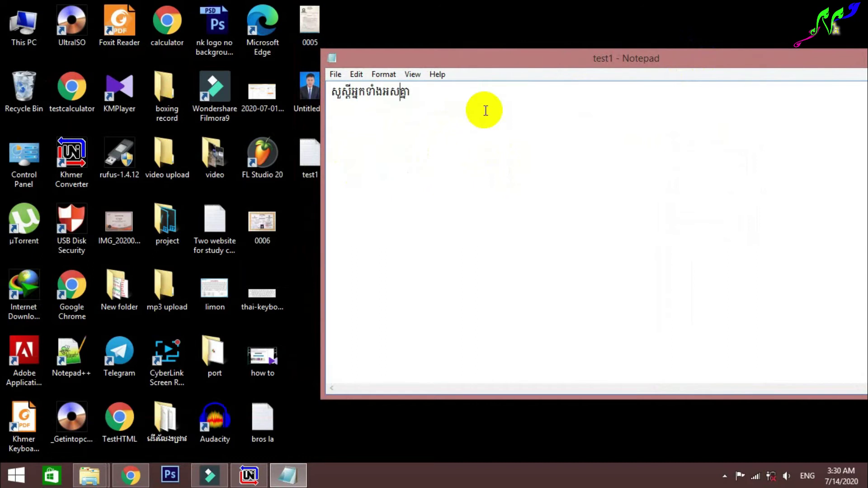
key(End)
key(alt+shift)
key(Left)
text(់)
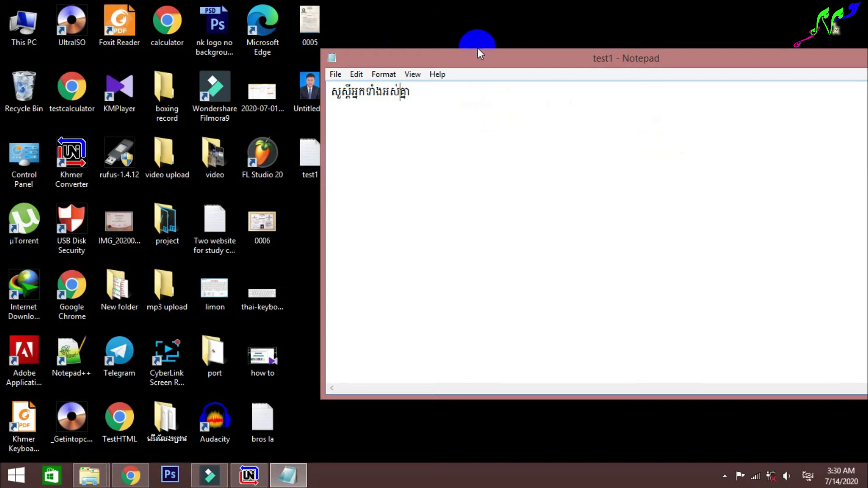
- Save the corrected Khmer text as a new Desktop file named test2 with UTF-8 encoding
click(329, 77)
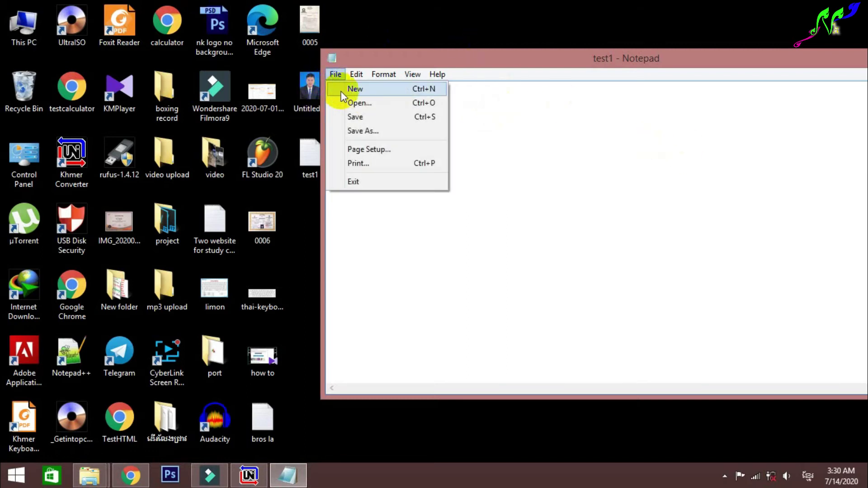
click(392, 134)
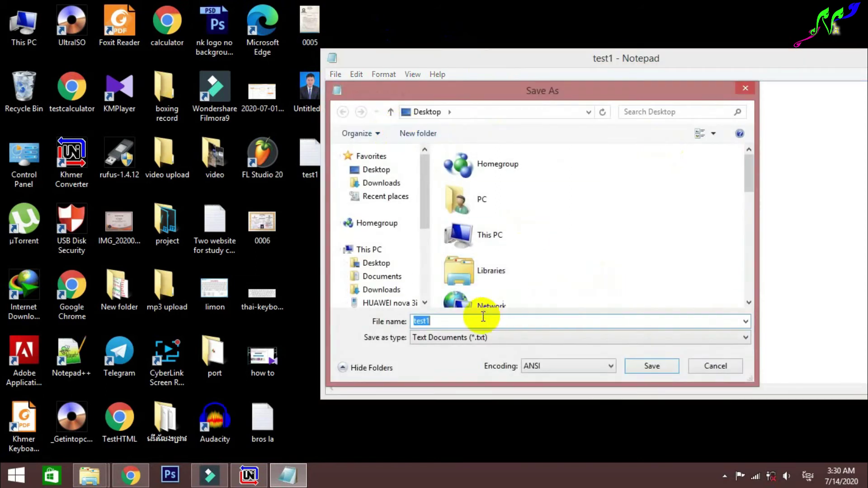
click(465, 320)
key(BackSpace)
text(១)
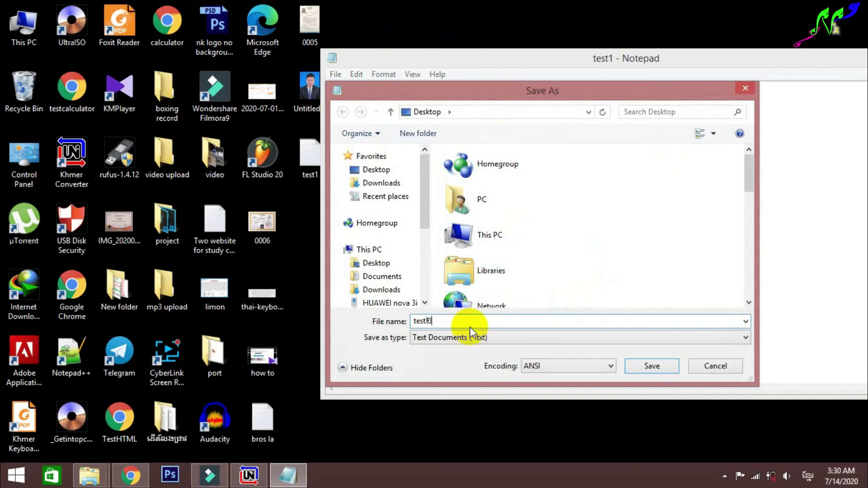
key(BackSpace)
key(alt+shift)
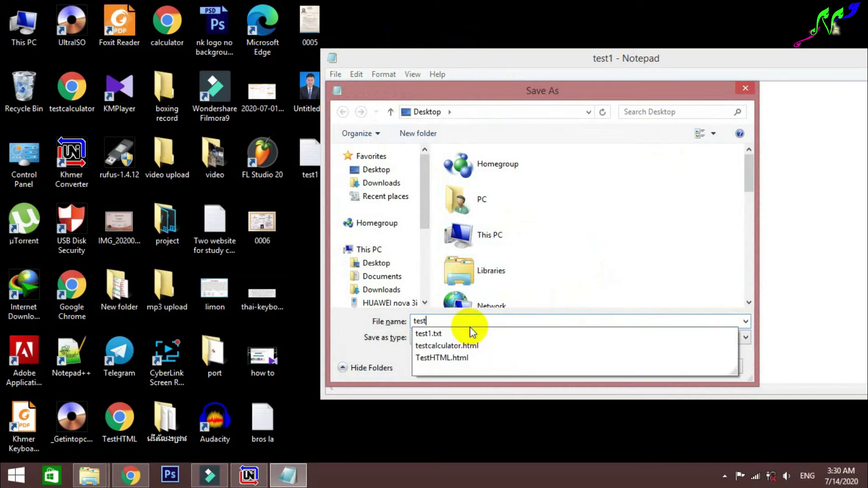
text(2)
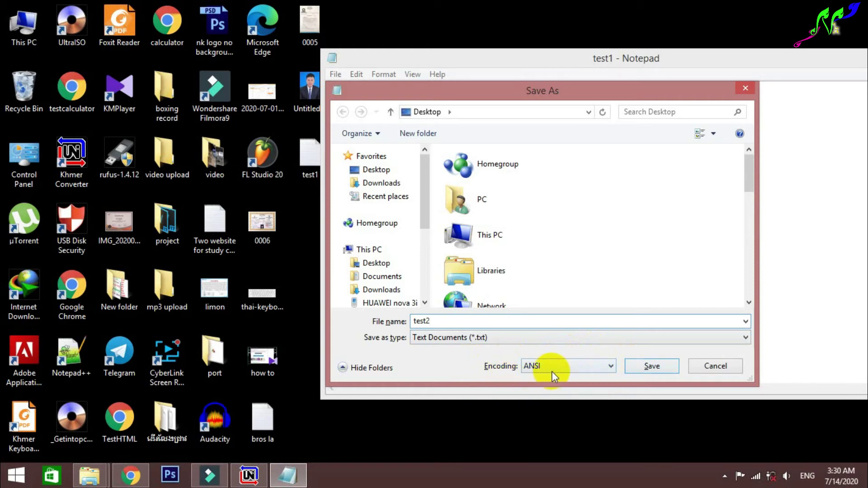
click(590, 367)
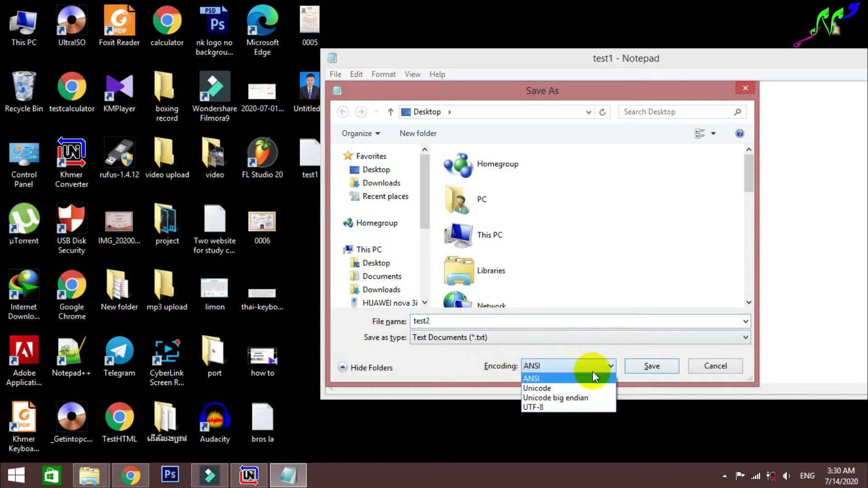
click(551, 407)
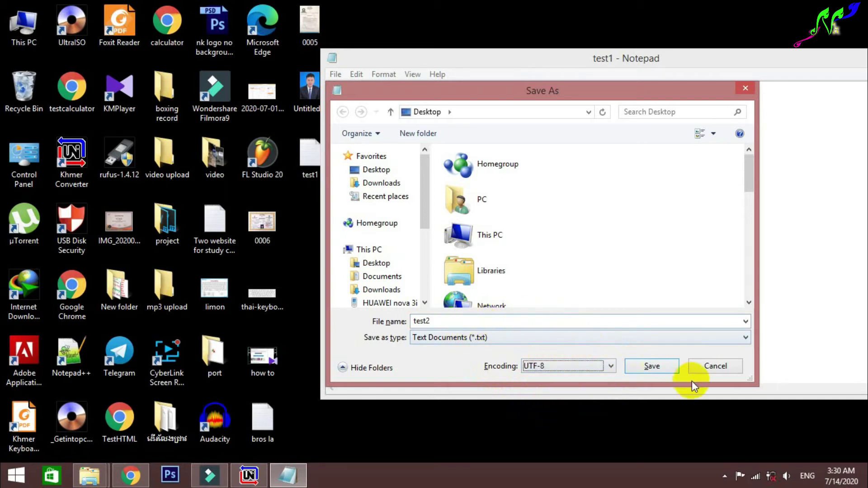
click(649, 365)
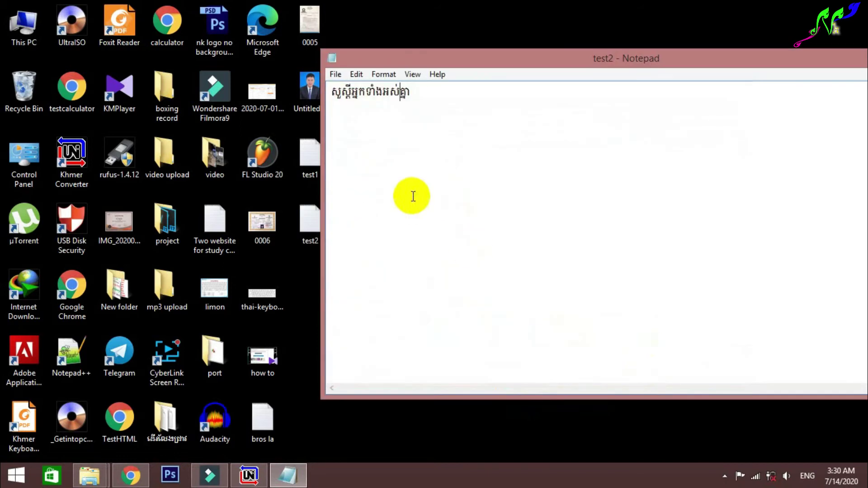
- Close Notepad, then reopen test2 from the desktop and check how its Khmer text reads
drag(757, 58, 543, 39)
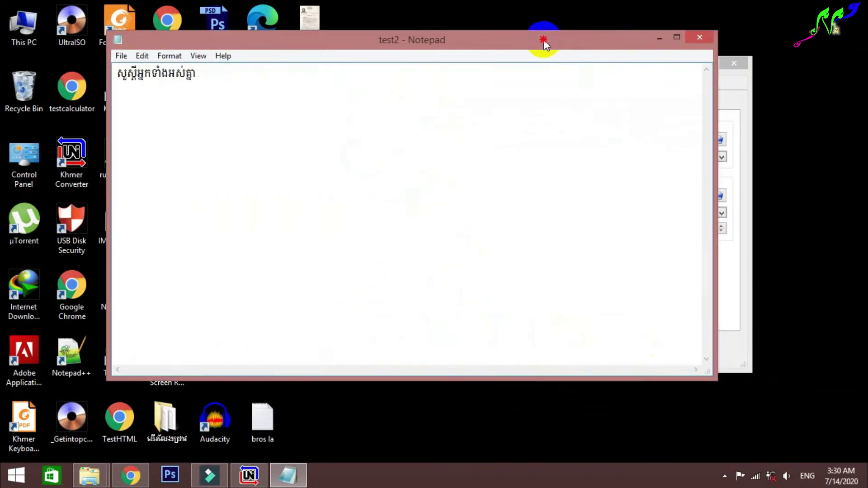
click(696, 37)
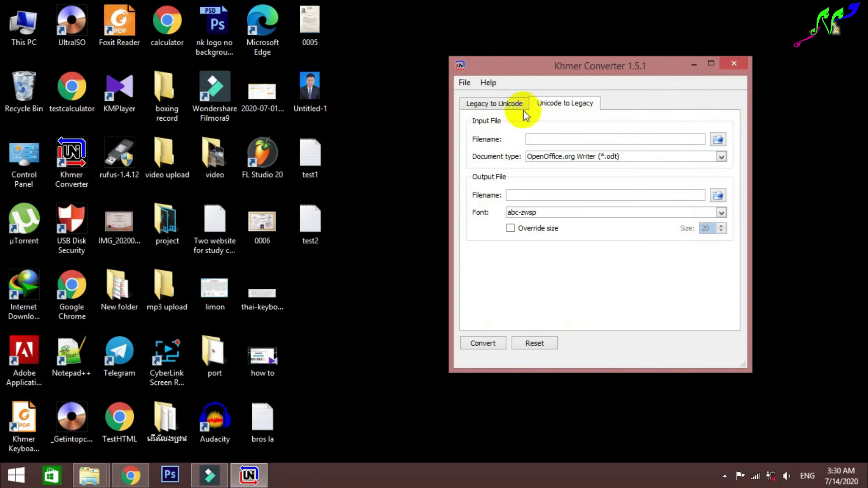
click(306, 224)
double_click(305, 224)
drag(195, 72, 151, 73)
click(195, 73)
drag(155, 66, 98, 67)
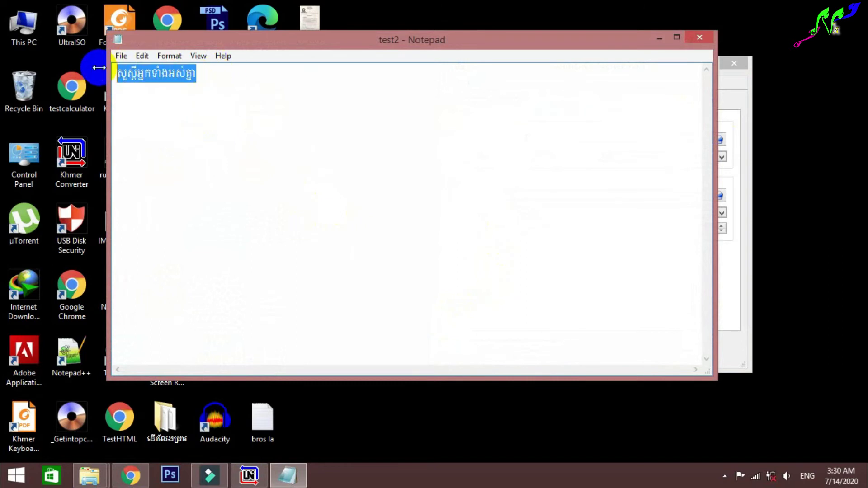
click(601, 194)
right_click(574, 6)
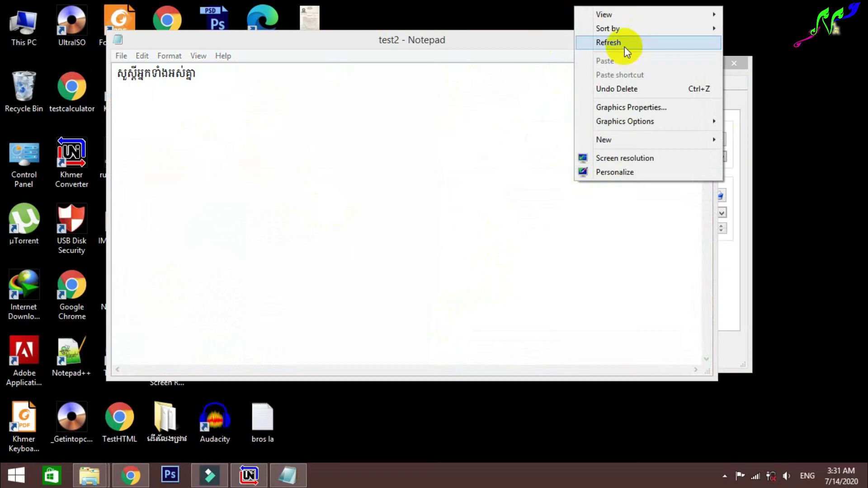
click(626, 51)
right_click(510, 9)
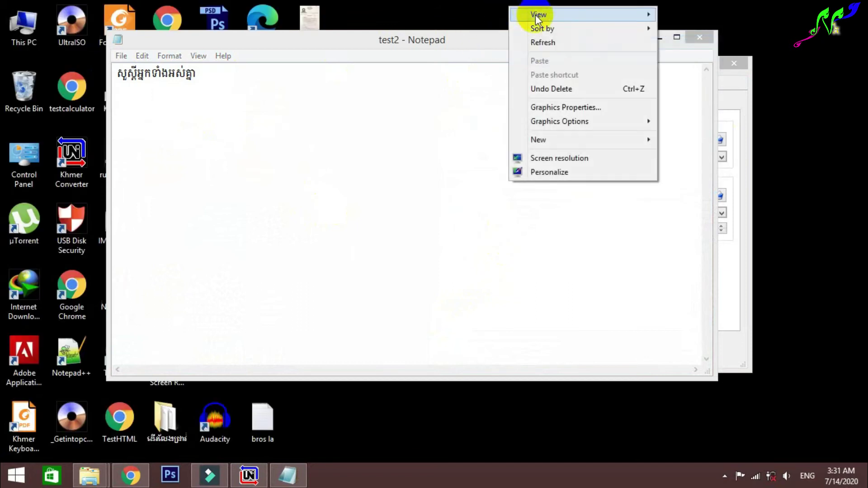
click(552, 42)
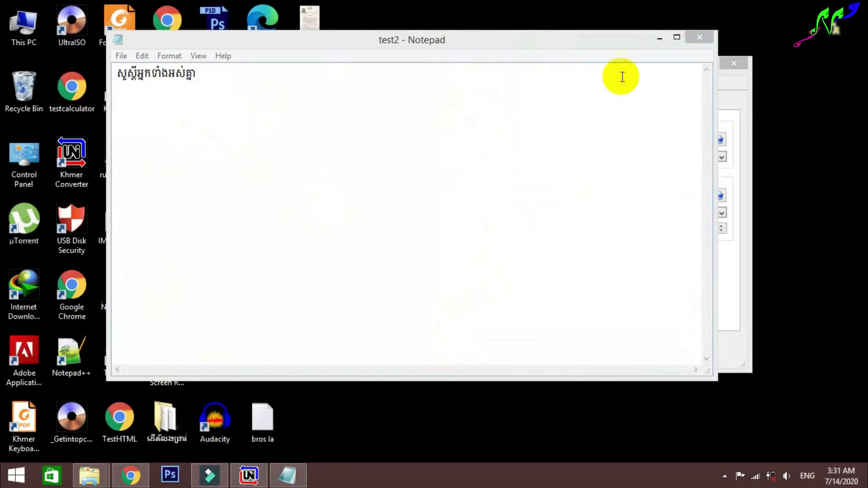
right_click(20, 86)
key(Escape)
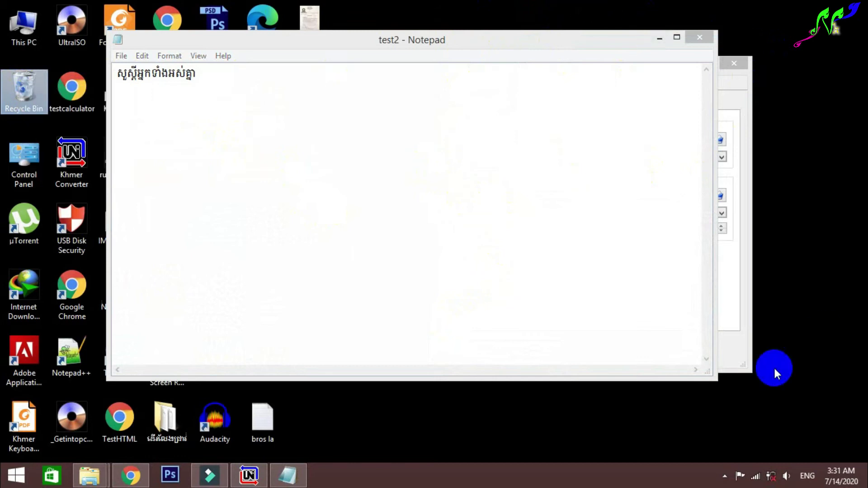
- Minimize Notepad and switch Khmer Converter to the Legacy to Unicode conversion
click(661, 39)
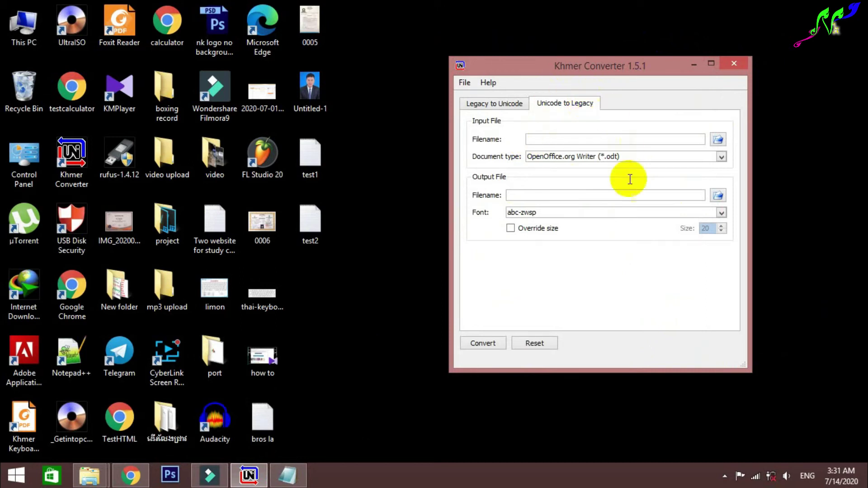
click(483, 106)
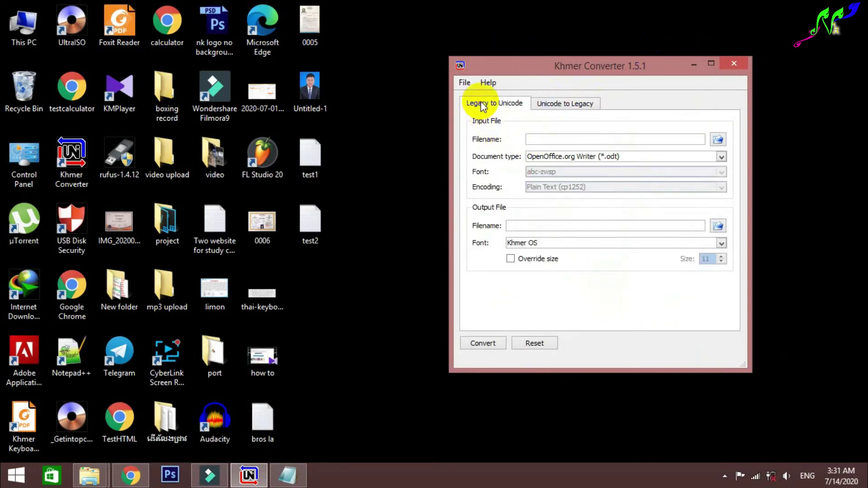
- Switch to the Unicode to Legacy conversion and convert the Desktop file test2 as plain text to converted-test2.txt
click(568, 104)
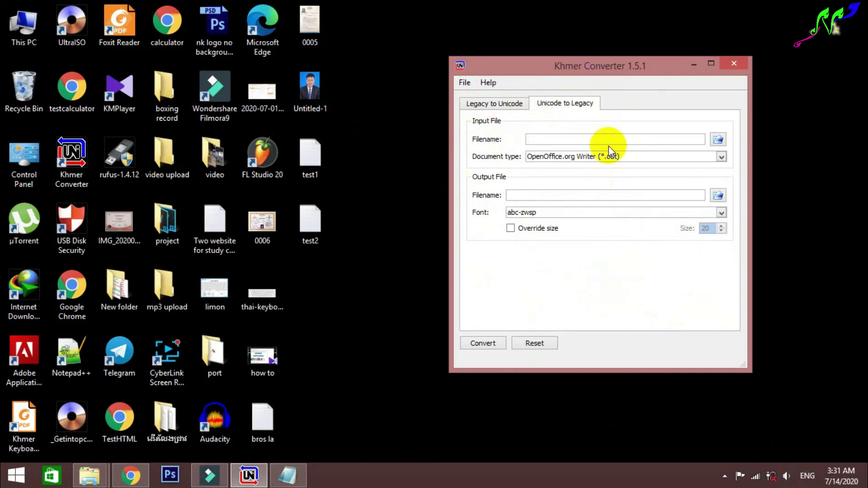
click(311, 234)
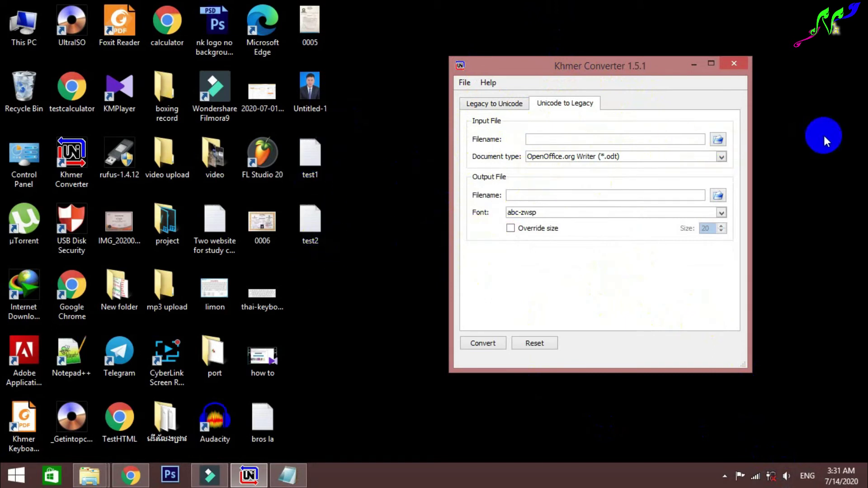
click(700, 143)
click(718, 140)
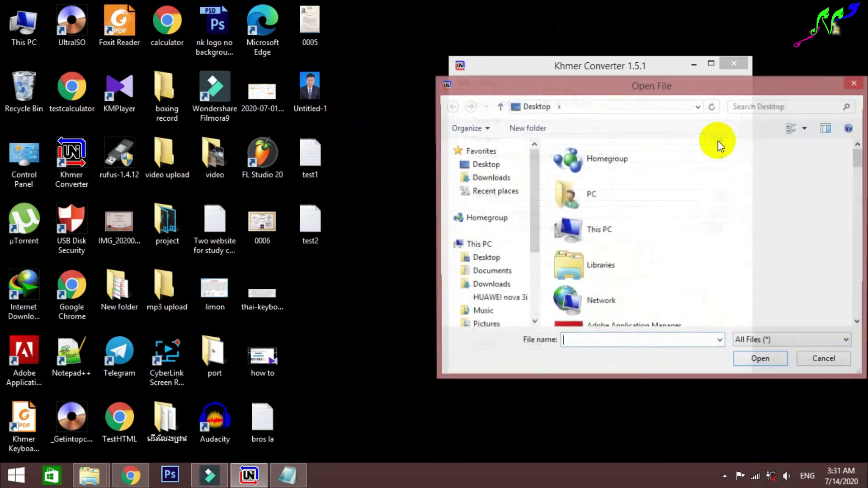
drag(747, 88, 652, 33)
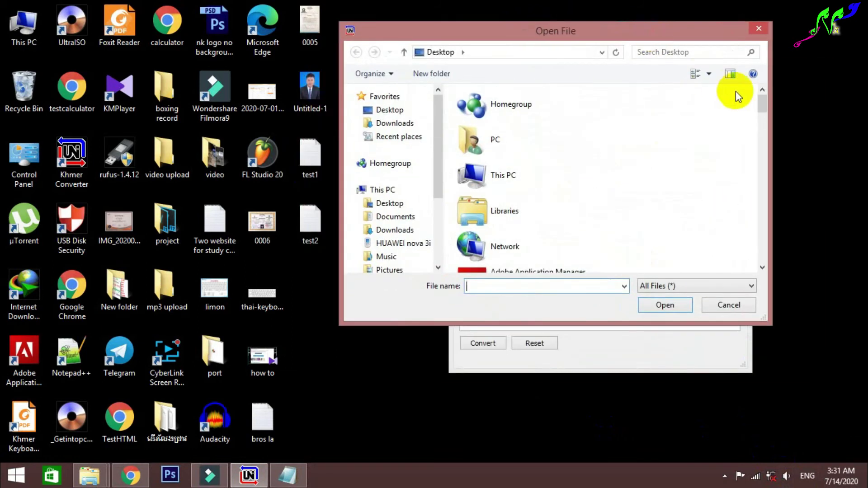
click(762, 115)
drag(763, 116, 764, 235)
click(500, 208)
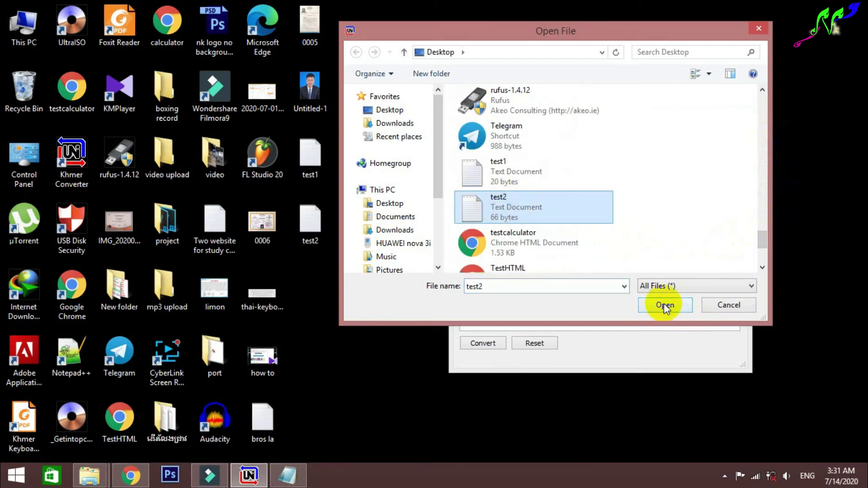
click(664, 306)
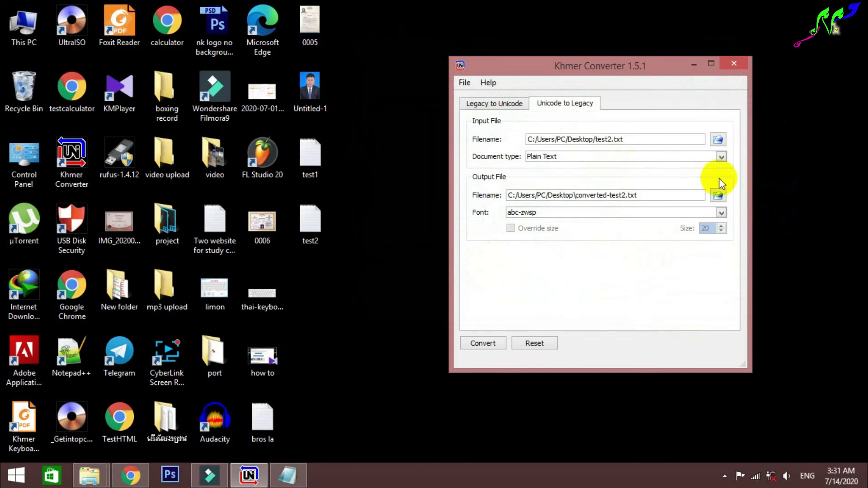
click(483, 344)
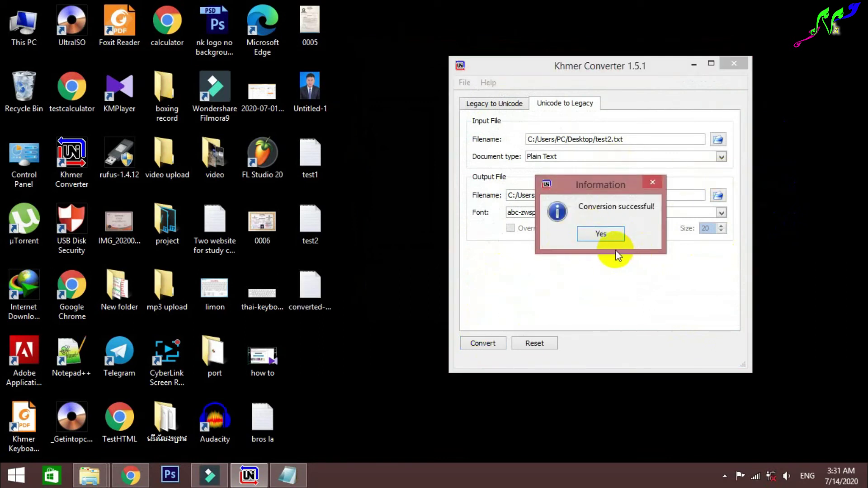
click(596, 235)
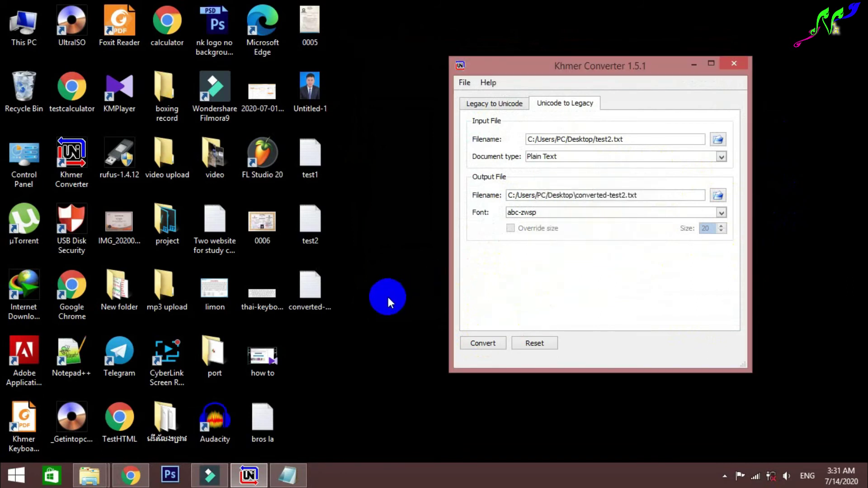
- Check the file properties of converted-test2 on the desktop
right_click(306, 291)
click(358, 454)
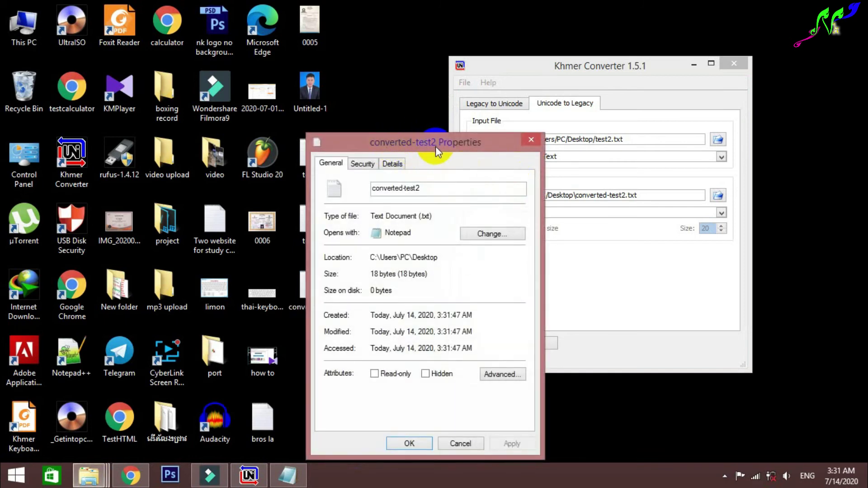
click(408, 443)
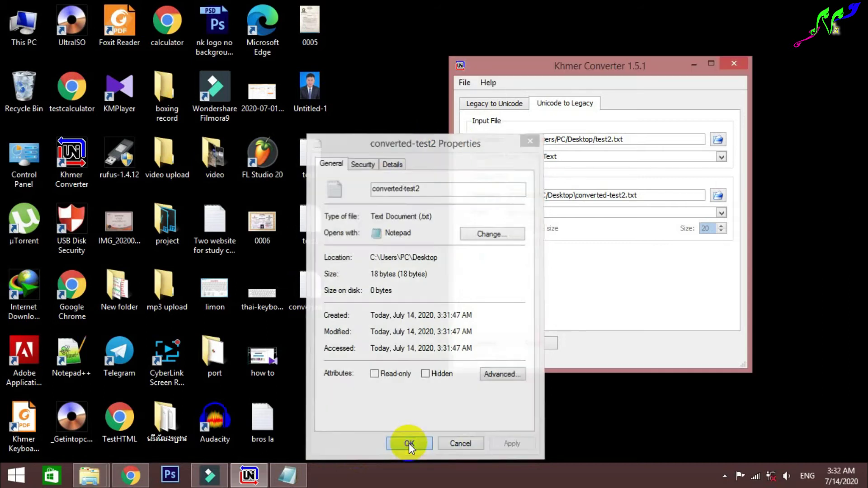
- Open converted-test2 from the desktop and copy its whole line of legacy text
double_click(306, 291)
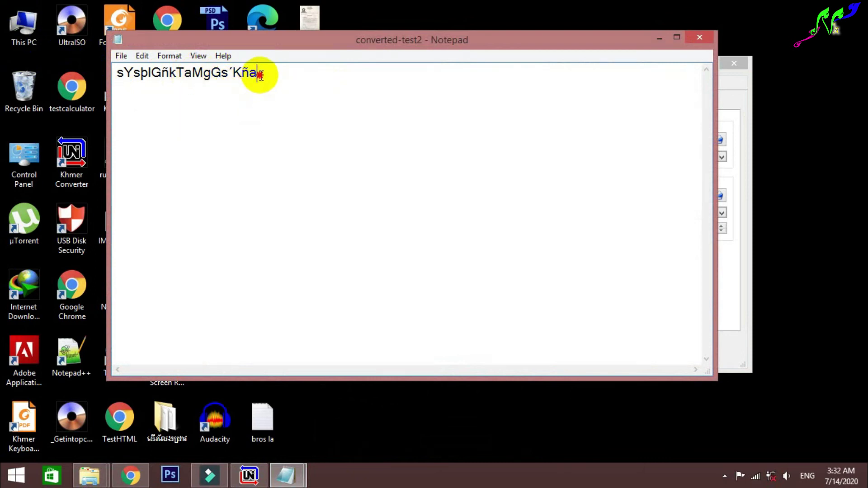
drag(264, 75, 120, 59)
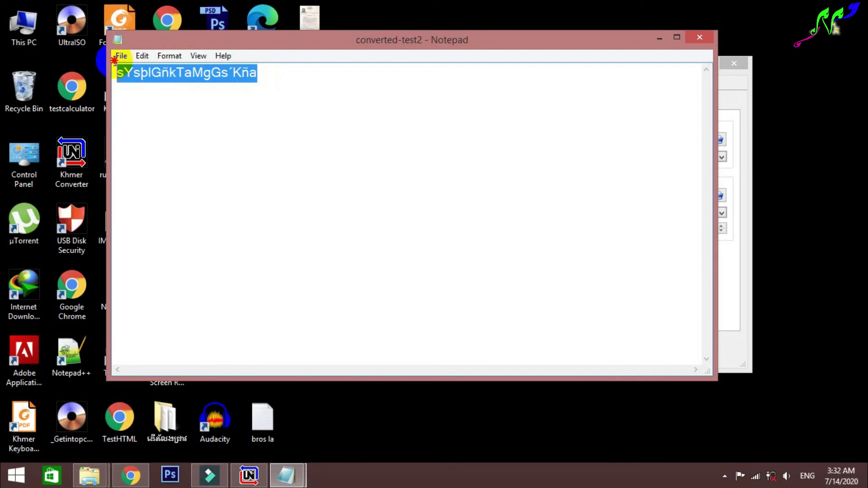
right_click(150, 72)
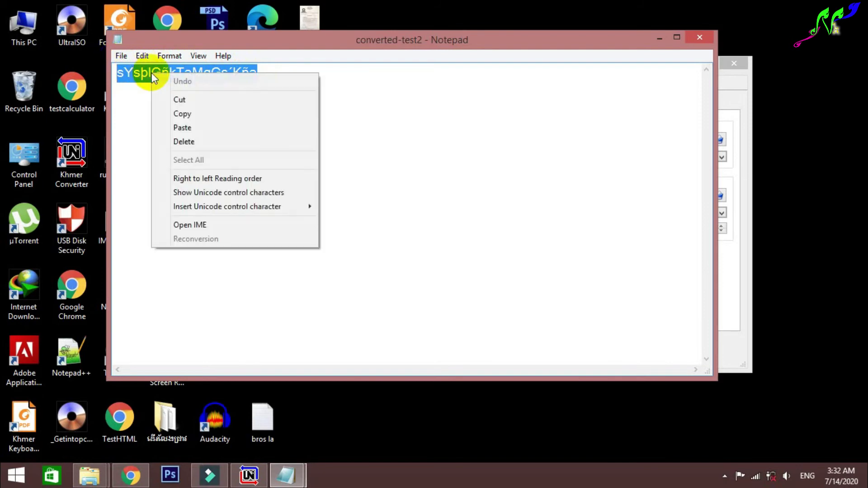
click(194, 114)
- Switch to Filmora and replace the kargar text in Title 2 with the copied legacy text
click(209, 475)
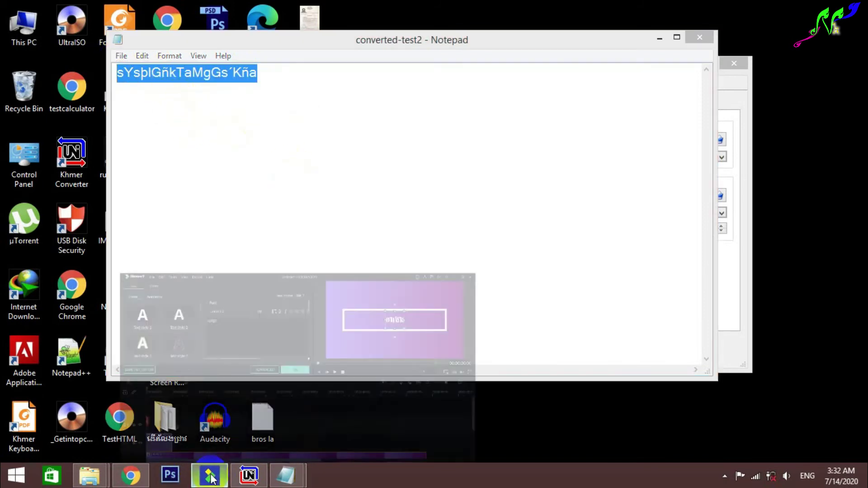
mouse_move(238, 119)
mouse_down()
mouse_move(266, 122)
mouse_move(164, 118)
mouse_up()
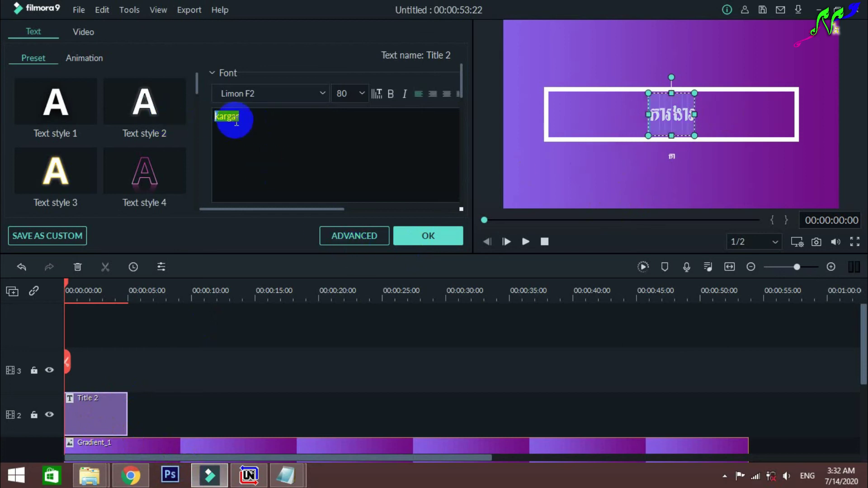
drag(234, 126, 210, 132)
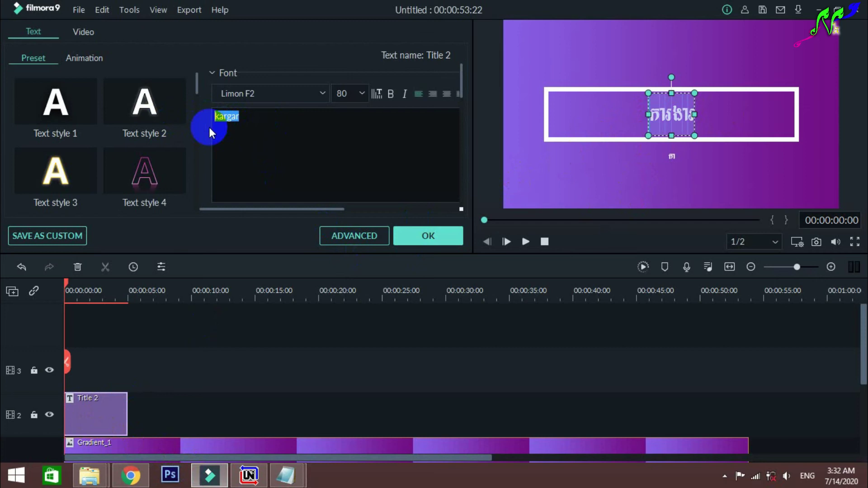
key(ctrl+v)
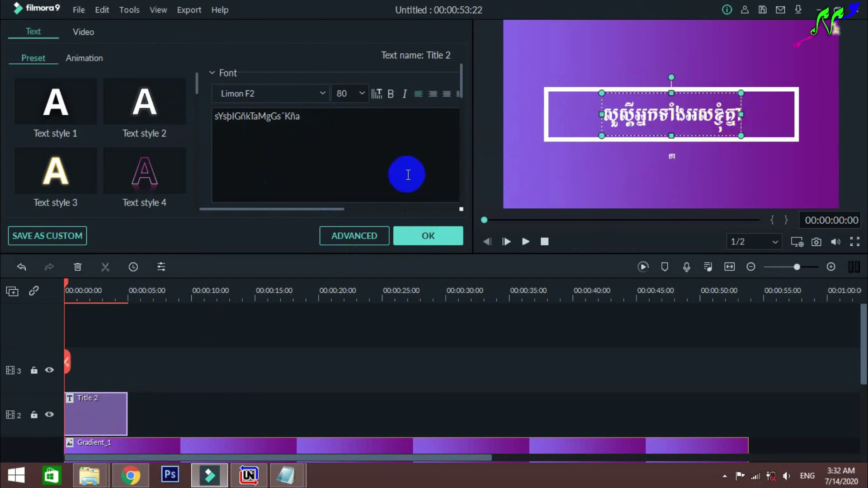
- Minimize Filmora and Notepad, then open the limon image from the desktop to examine the Khmer Limon keyboard layout
click(285, 118)
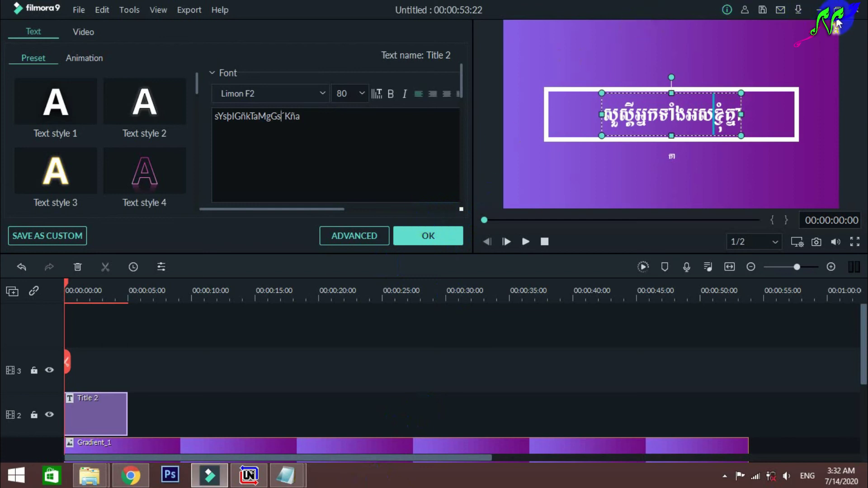
click(819, 10)
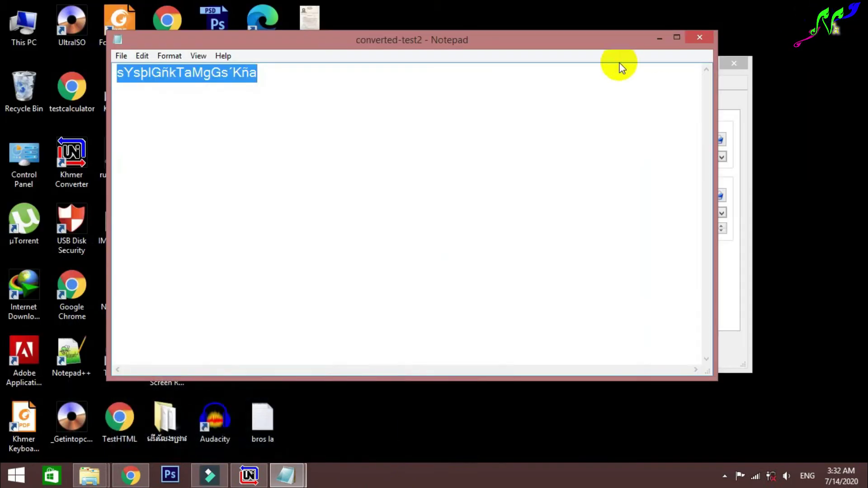
click(658, 37)
click(722, 296)
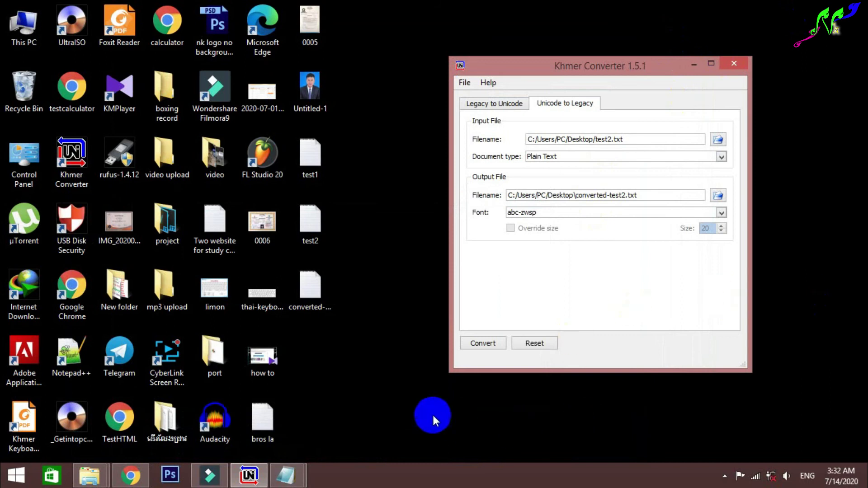
double_click(209, 288)
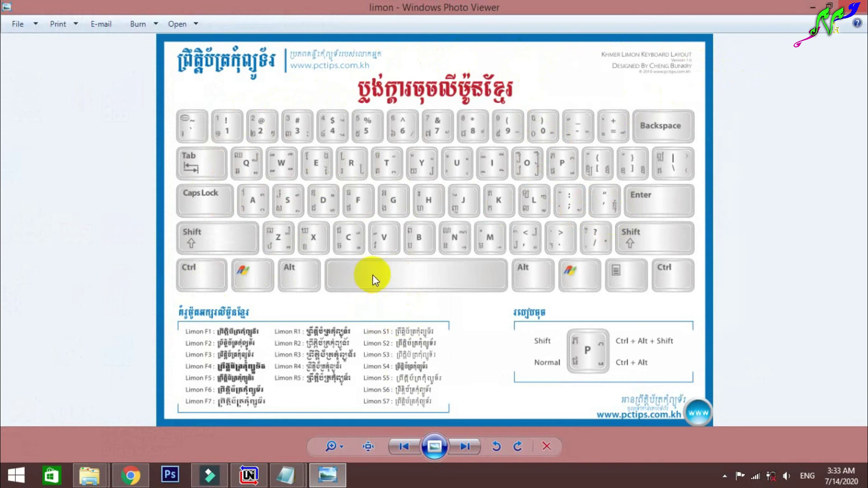
click(813, 8)
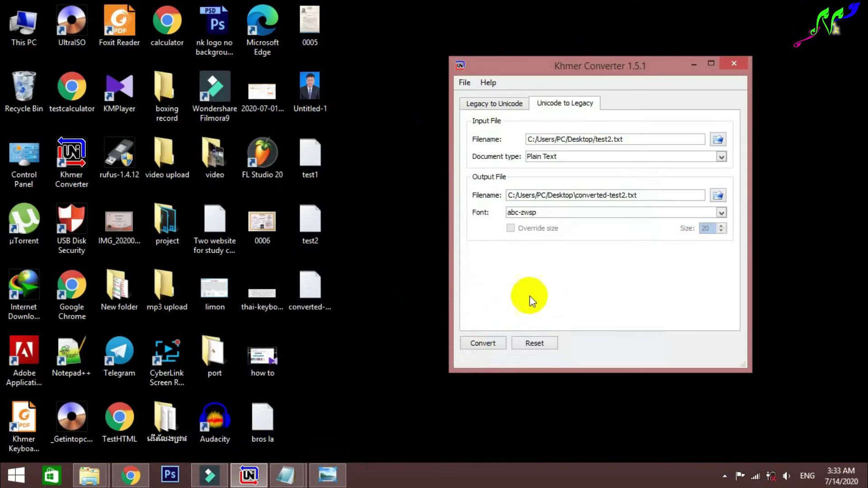
- Return to Filmora and place the test2 Notepad window over its timeline to compare the original Khmer text with the title preview
click(220, 478)
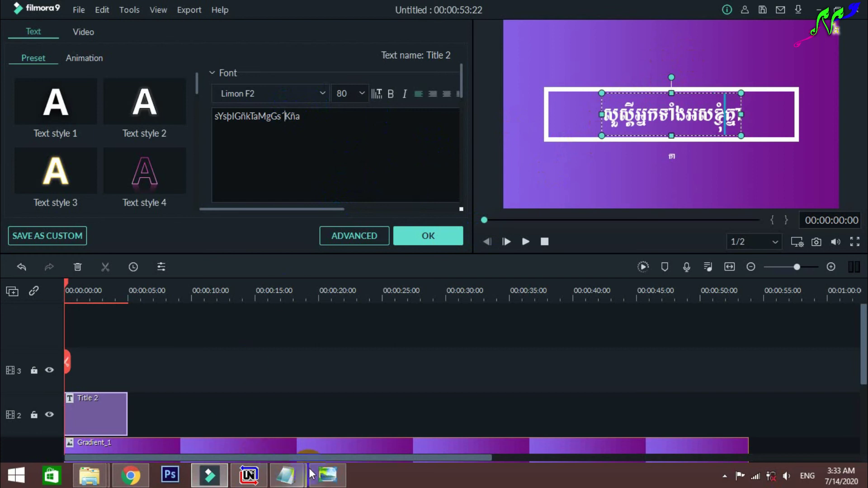
mouse_move(286, 475)
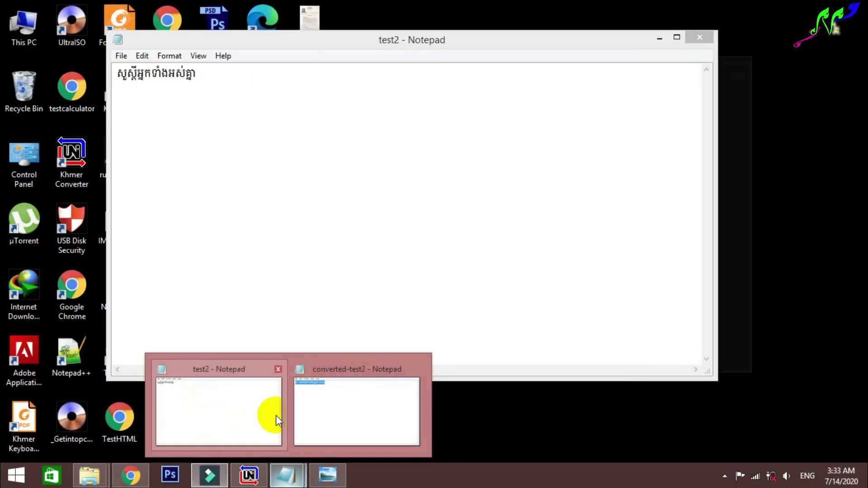
click(219, 415)
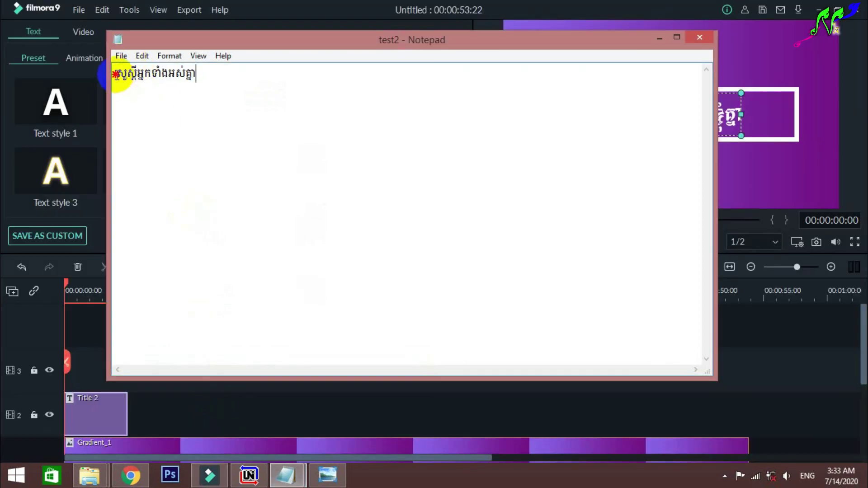
drag(120, 74, 228, 81)
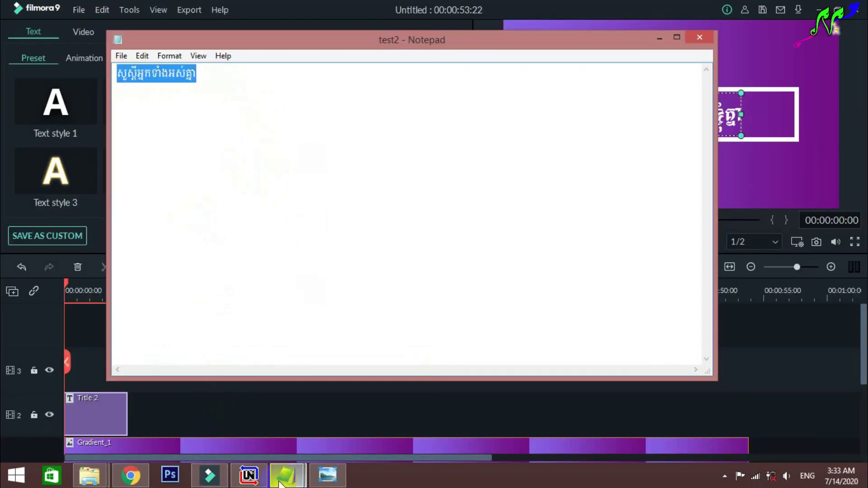
mouse_move(286, 483)
click(342, 411)
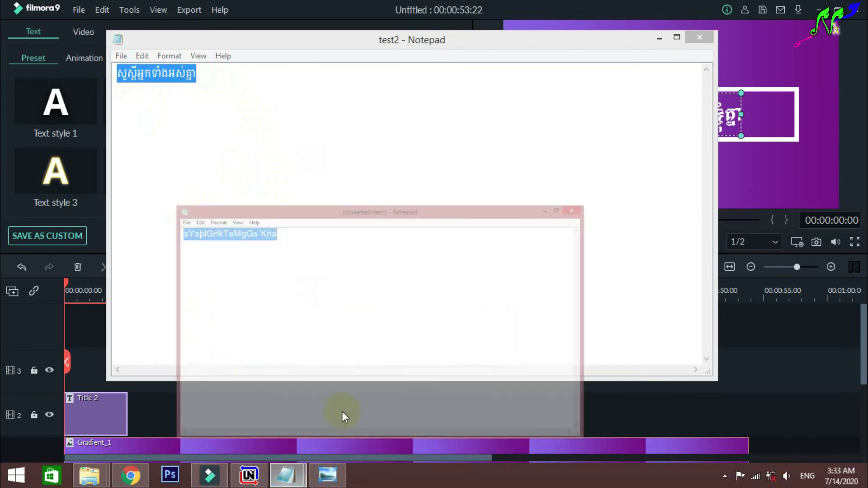
click(659, 38)
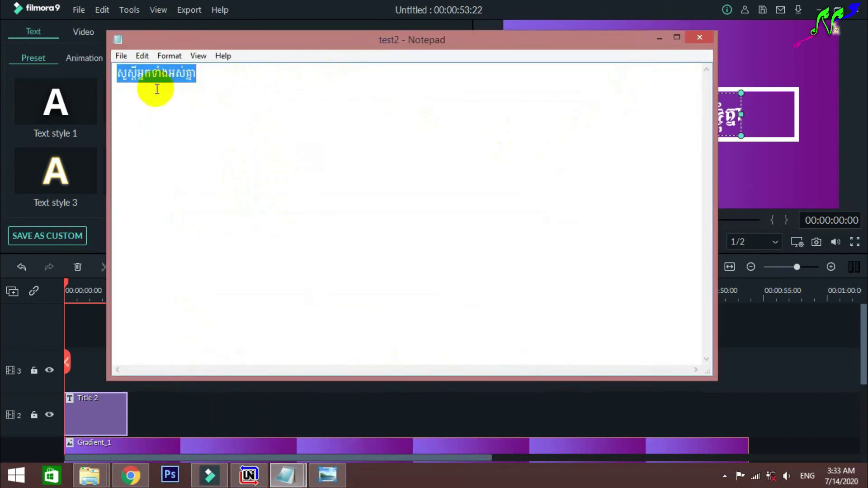
drag(658, 45, 499, 50)
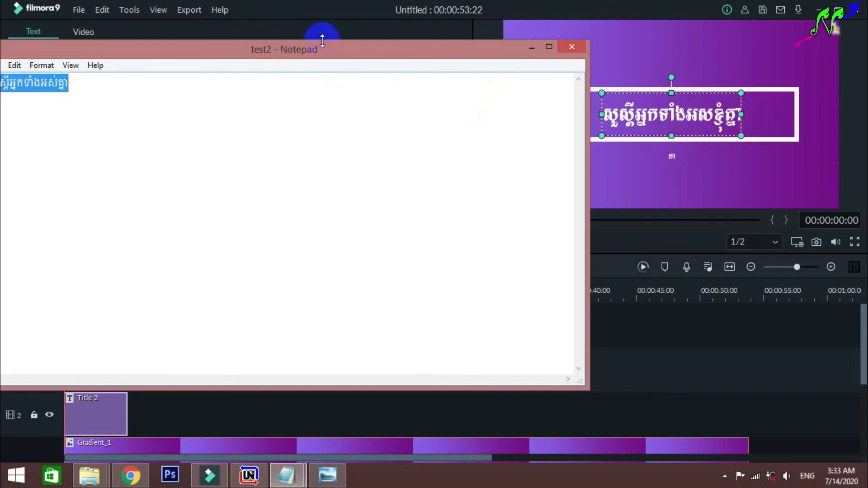
drag(270, 53, 442, 300)
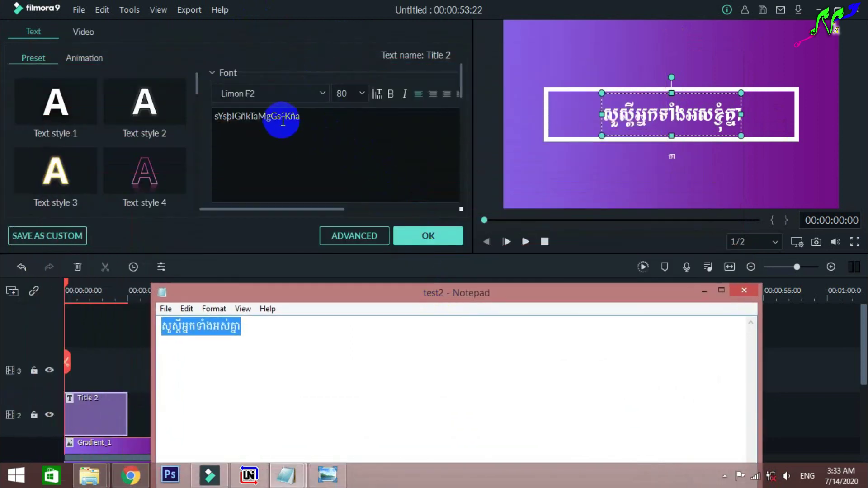
- Replace the wrong accent character before Kña in the title with a semicolon, consulting the Limon keyboard layout, and accept the title edit
click(315, 117)
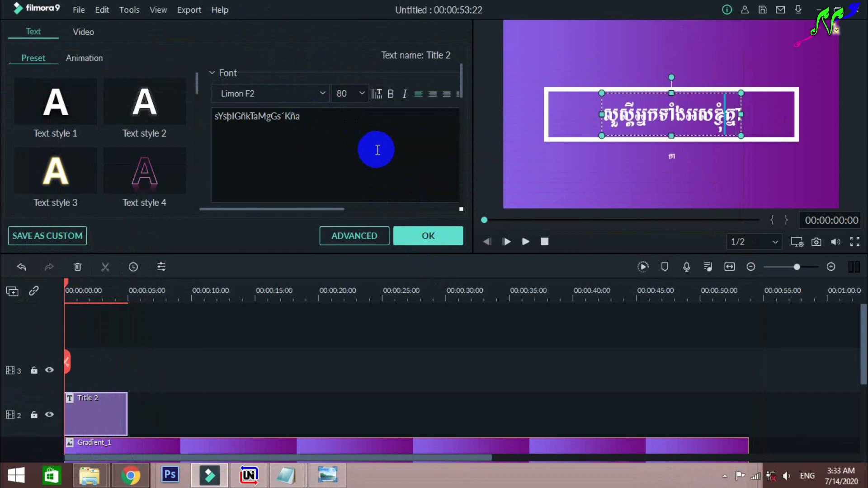
key(BackSpace)
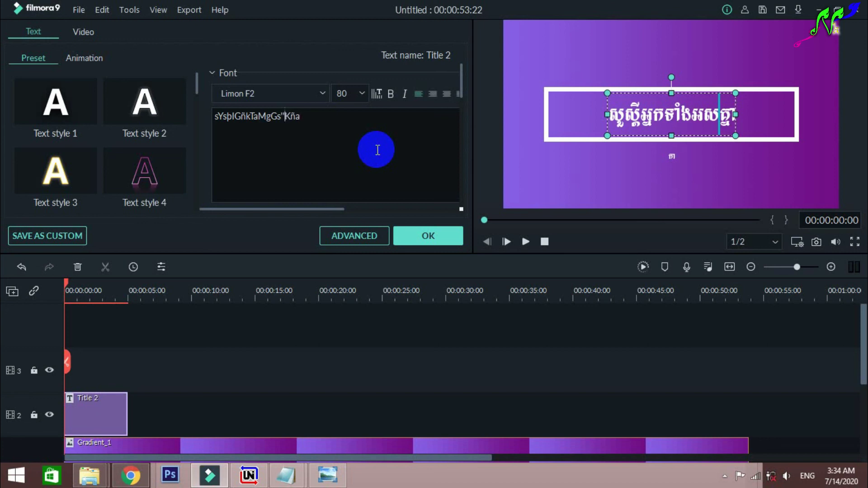
key(BackSpace)
click(328, 476)
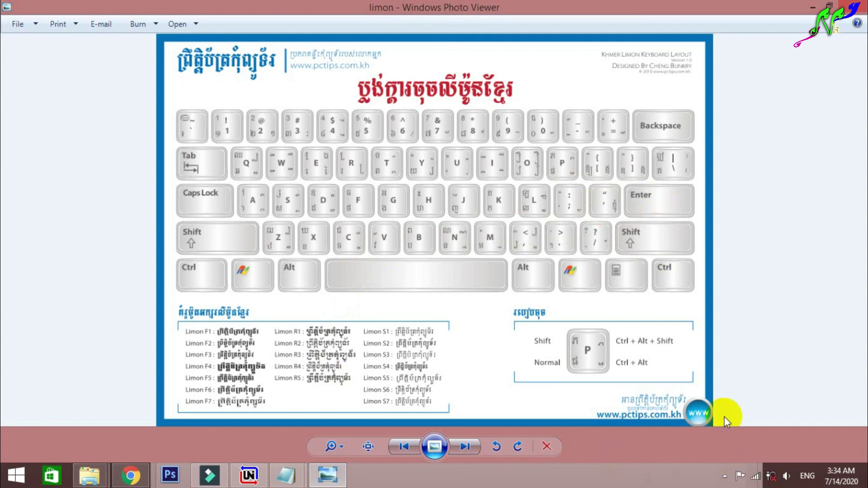
click(818, 8)
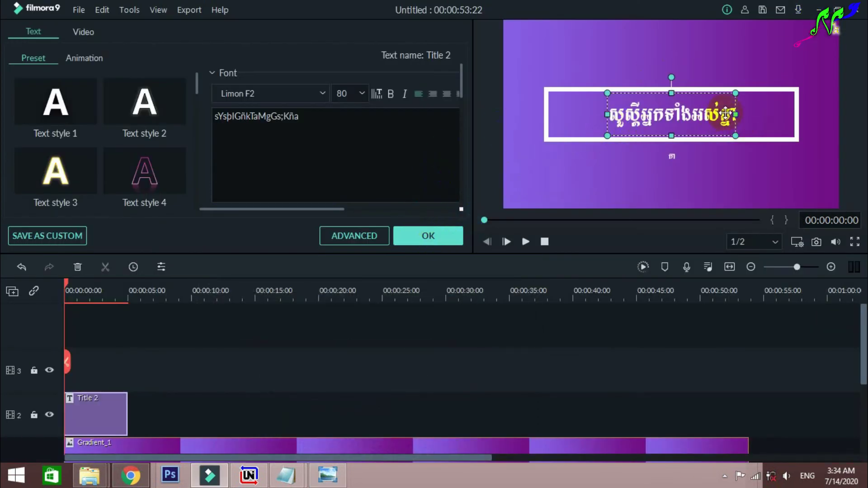
click(436, 234)
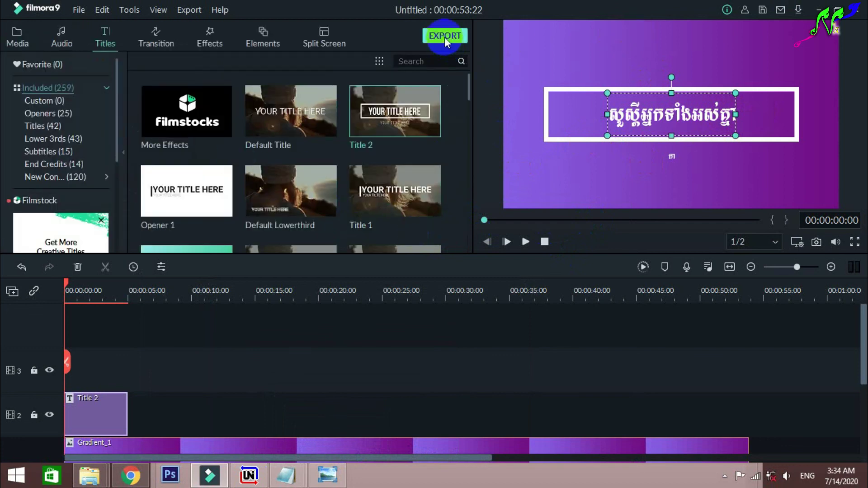
- Extend the Title 2 clip to nearly the end of the Gradient_1 clip and play the preview
scroll(244, 330, down, 1)
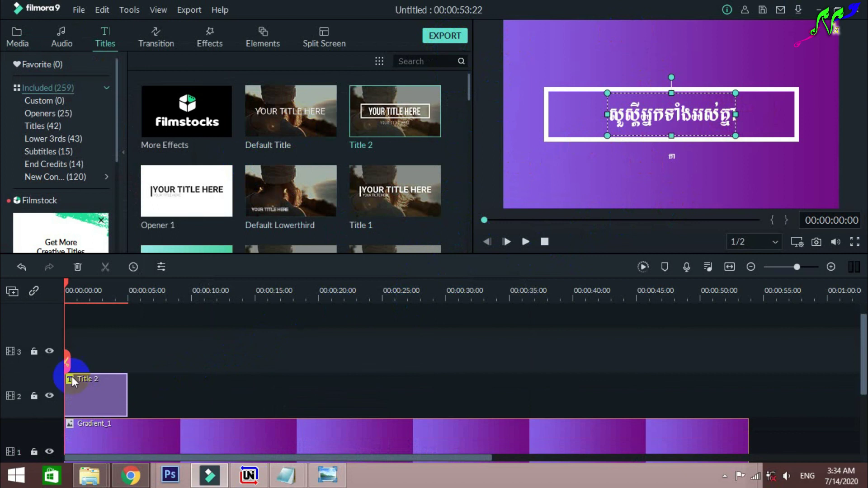
drag(127, 397, 744, 393)
key(space)
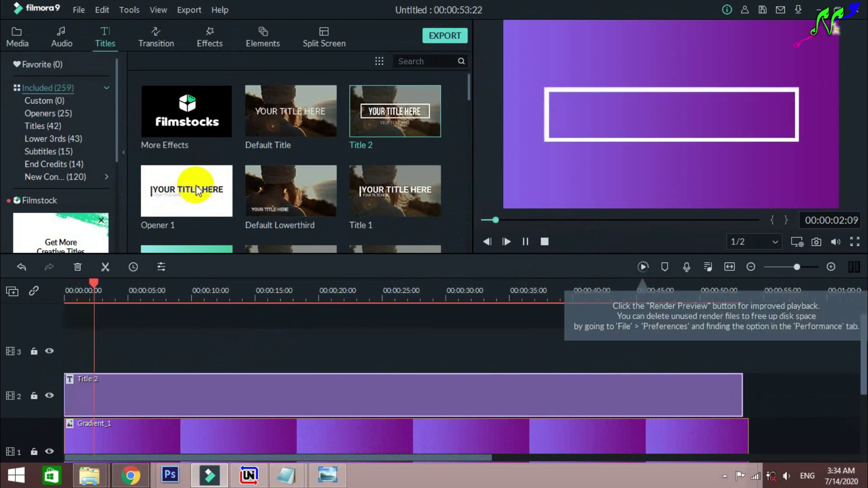
- Shorten the Title 2 clip to about 5 seconds and play the preview from the start of the timeline
click(742, 391)
drag(412, 369, 130, 371)
drag(158, 292, 52, 281)
key(space)
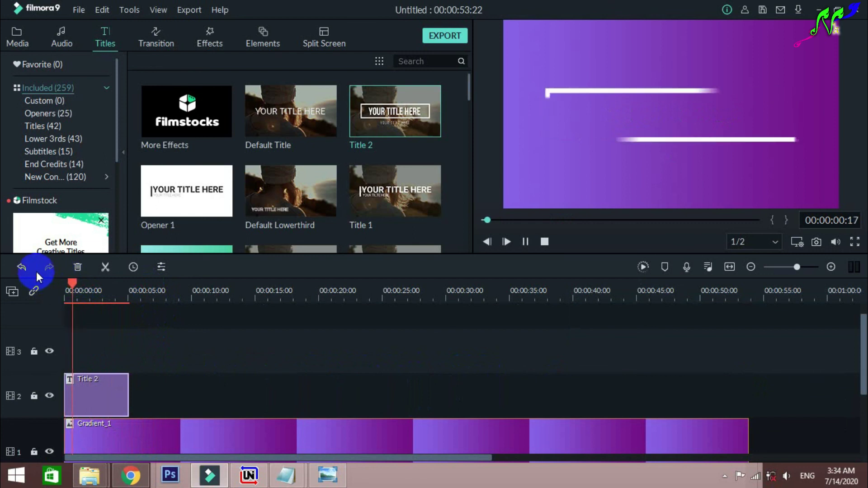